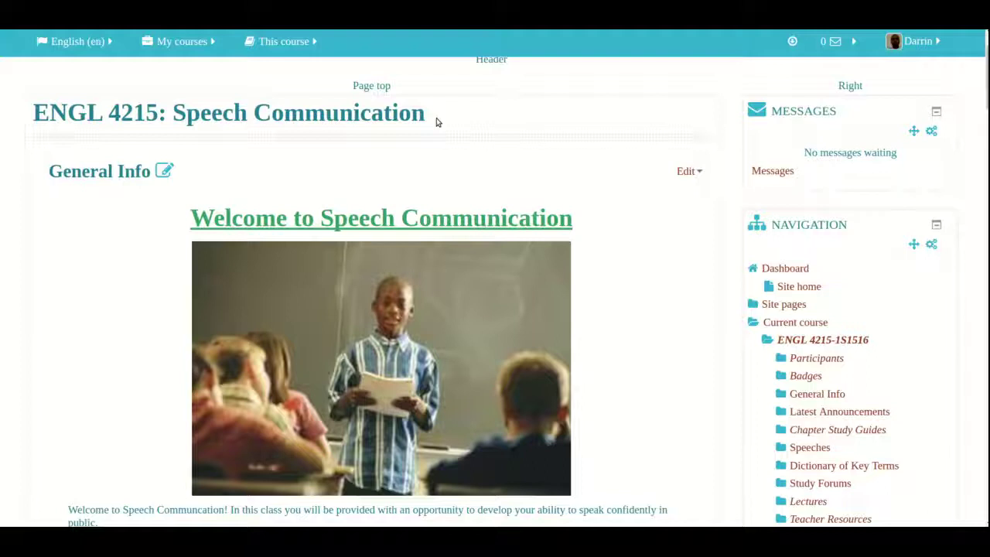
{"action": "key", "text": "alt+Tab"}
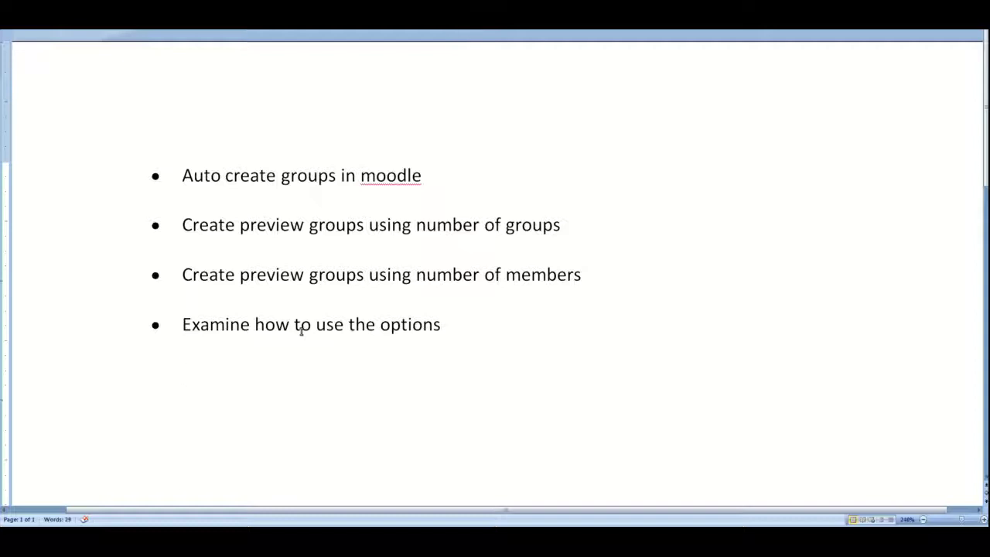
{"action": "key", "text": "alt+Tab"}
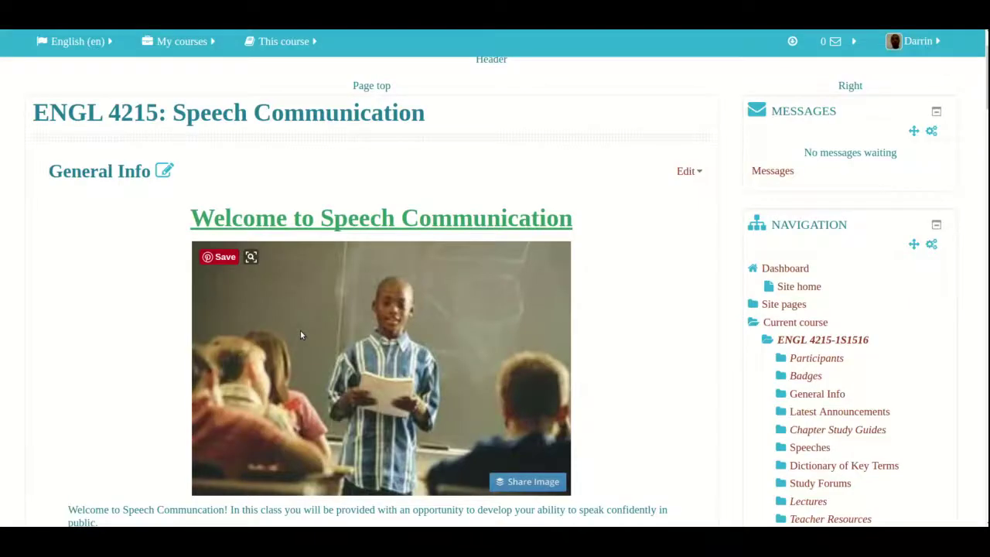
{"action": "scroll", "coordinate": [300, 330], "scroll_direction": "down", "scroll_amount": 2}
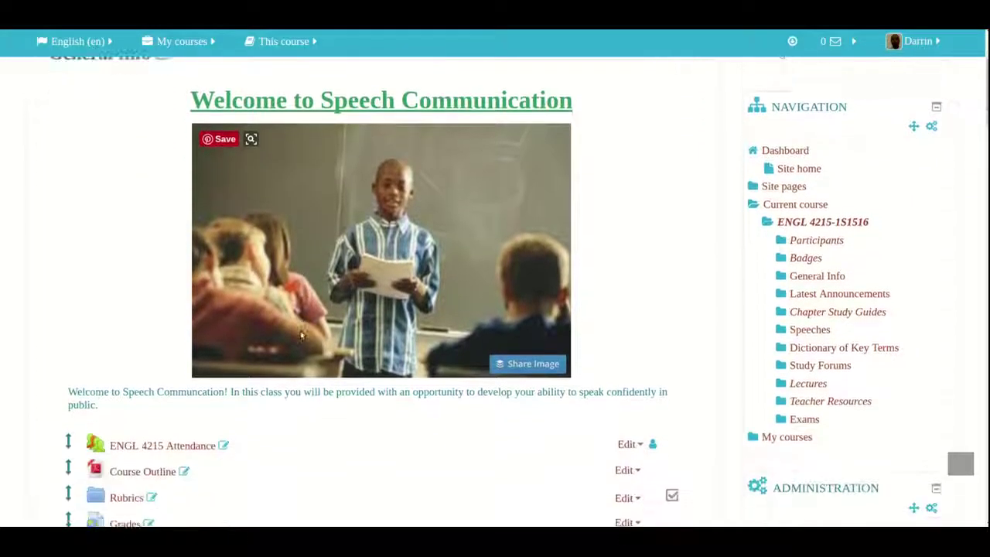
{"action": "scroll", "coordinate": [302, 334], "scroll_direction": "up", "scroll_amount": 1}
{"action": "scroll", "coordinate": [301, 331], "scroll_direction": "down", "scroll_amount": 2}
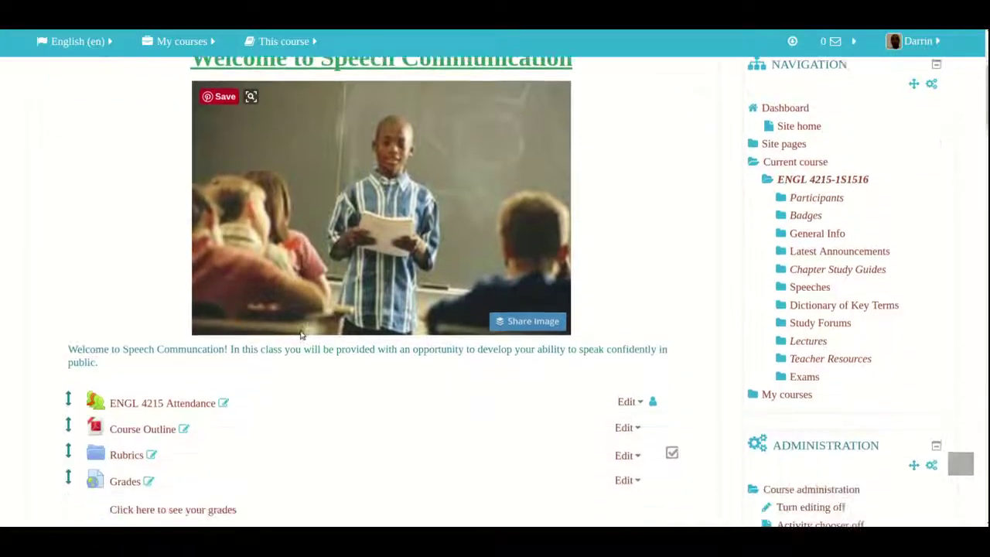
{"action": "scroll", "coordinate": [301, 331], "scroll_direction": "up", "scroll_amount": 2}
{"action": "scroll", "coordinate": [301, 331], "scroll_direction": "down", "scroll_amount": 2}
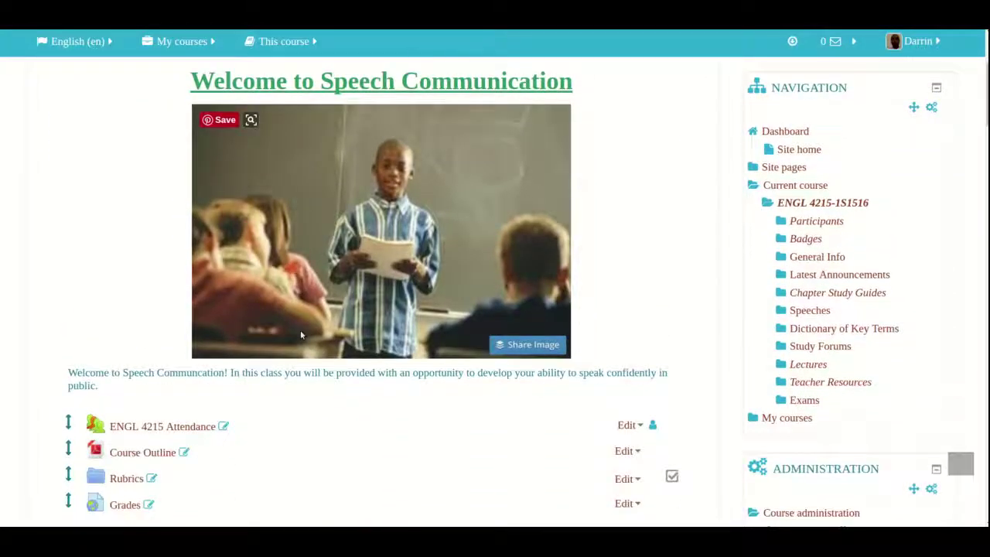
{"action": "scroll", "coordinate": [302, 335], "scroll_direction": "down", "scroll_amount": 1}
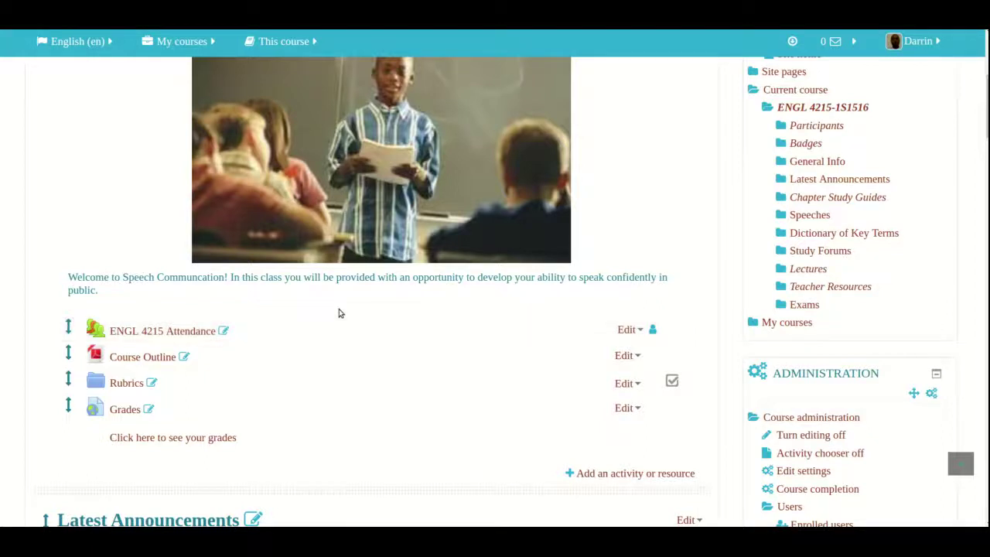
Step: Open the Groups page under the course's user administration
{"action": "scroll", "coordinate": [338, 307], "scroll_direction": "up", "scroll_amount": 1}
{"action": "scroll", "coordinate": [339, 307], "scroll_direction": "down", "scroll_amount": 5}
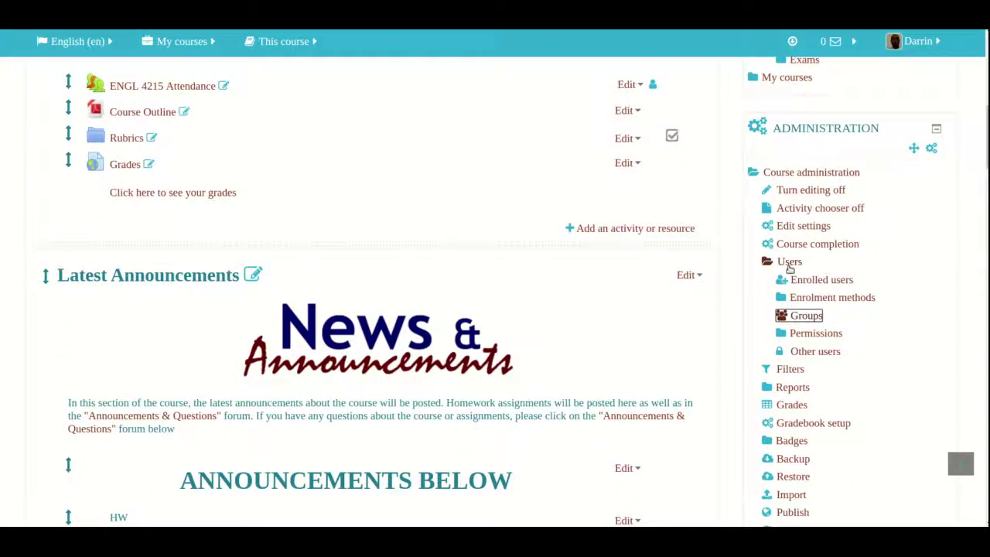
{"action": "left_click", "coordinate": [789, 267]}
{"action": "left_click", "coordinate": [789, 266]}
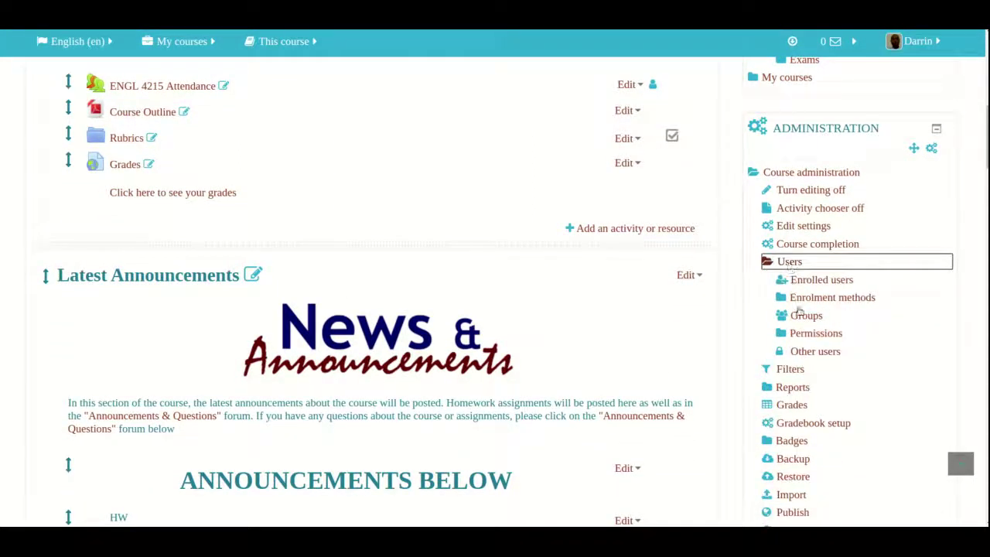
{"action": "left_click", "coordinate": [801, 317]}
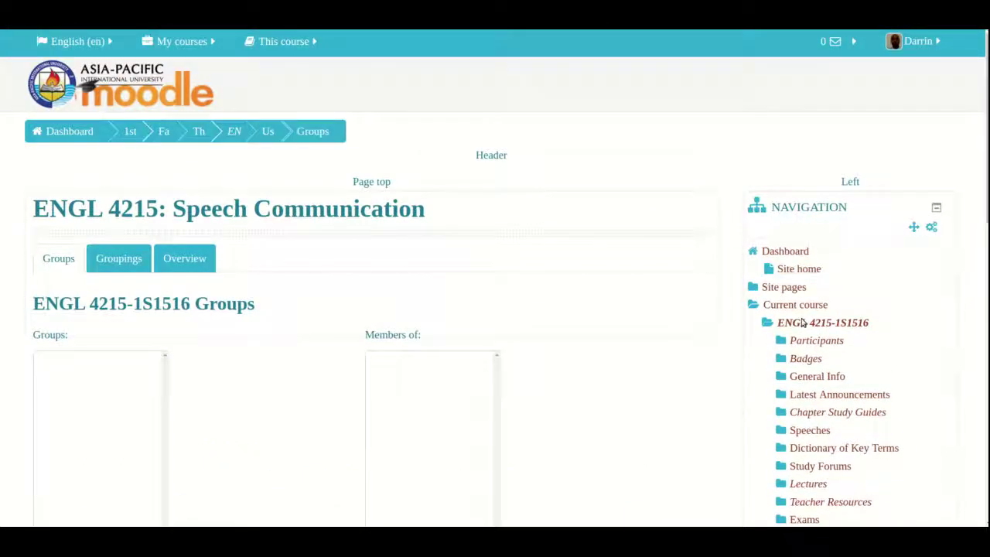
Step: Open the form for auto-creating groups in the ENGL 4215-1S1516 course
{"action": "scroll", "coordinate": [773, 374], "scroll_direction": "down", "scroll_amount": 1}
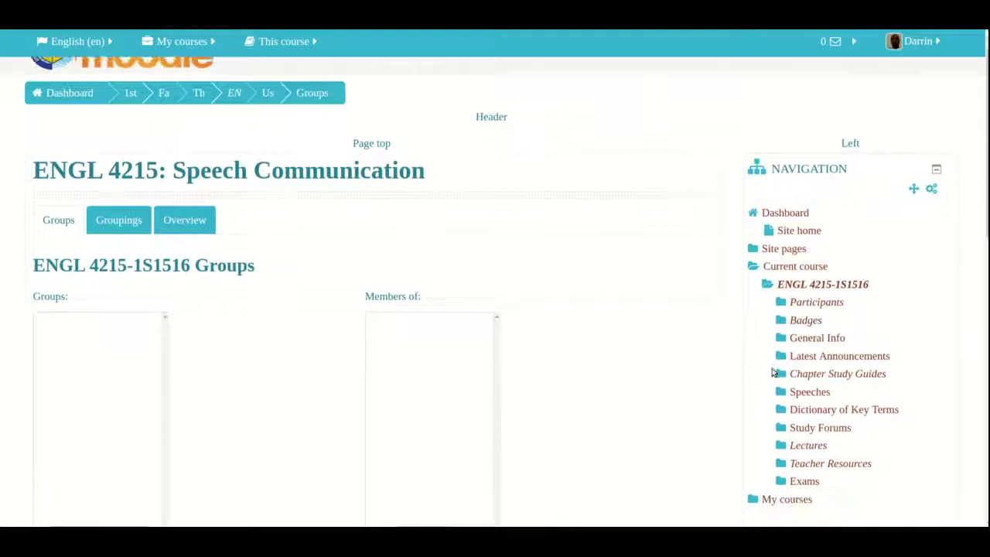
{"action": "scroll", "coordinate": [773, 374], "scroll_direction": "down", "scroll_amount": 3}
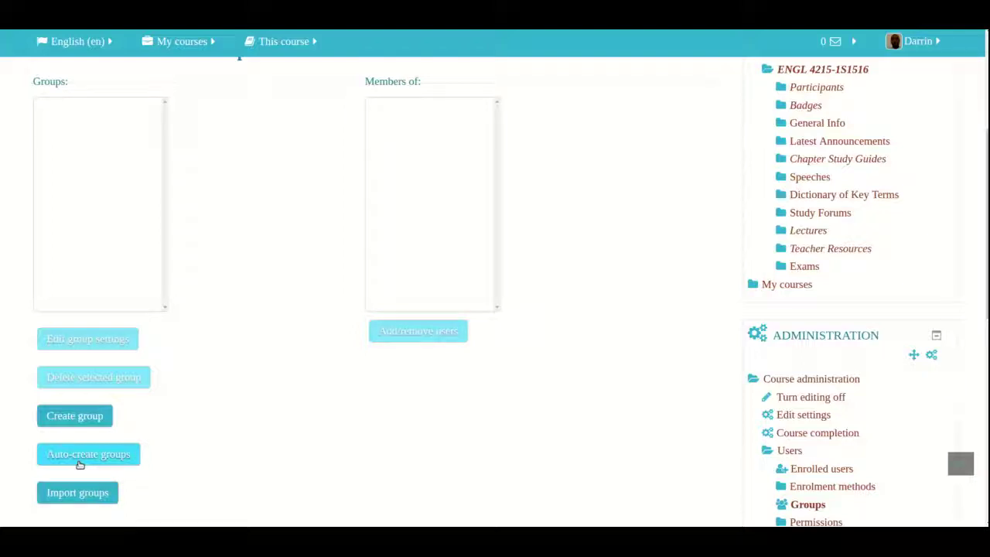
{"action": "scroll", "coordinate": [80, 464], "scroll_direction": "up", "scroll_amount": 2}
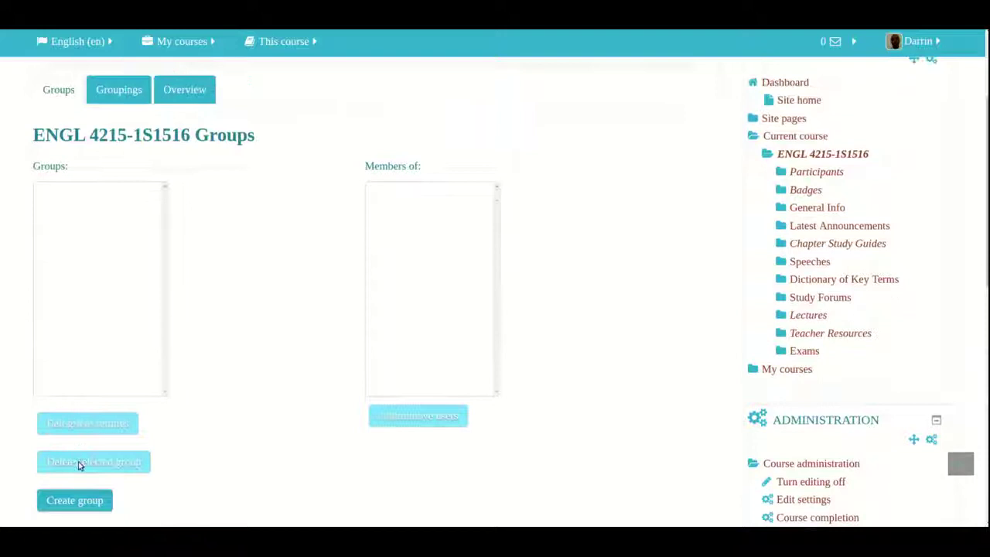
{"action": "scroll", "coordinate": [80, 464], "scroll_direction": "down", "scroll_amount": 2}
{"action": "scroll", "coordinate": [79, 464], "scroll_direction": "up", "scroll_amount": 1}
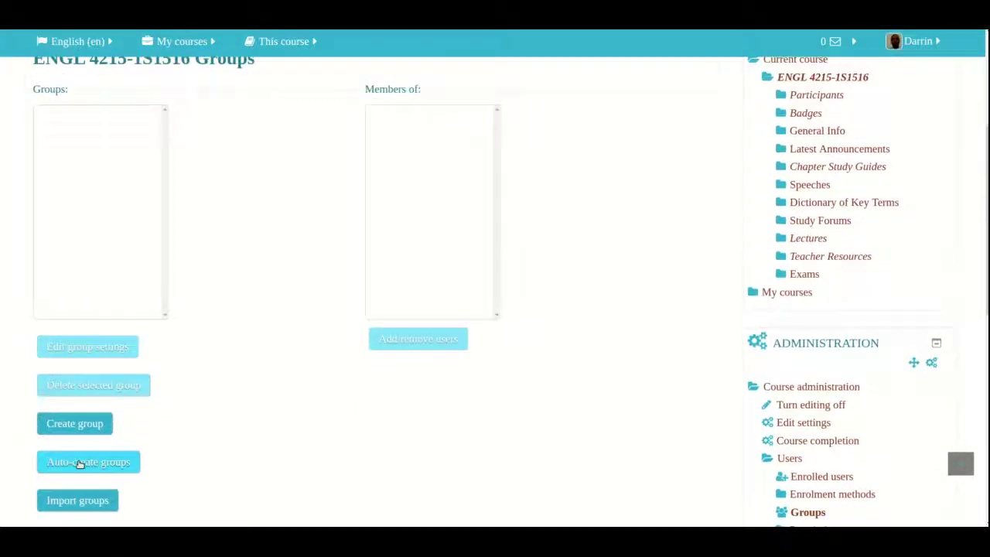
{"action": "left_click", "coordinate": [80, 464]}
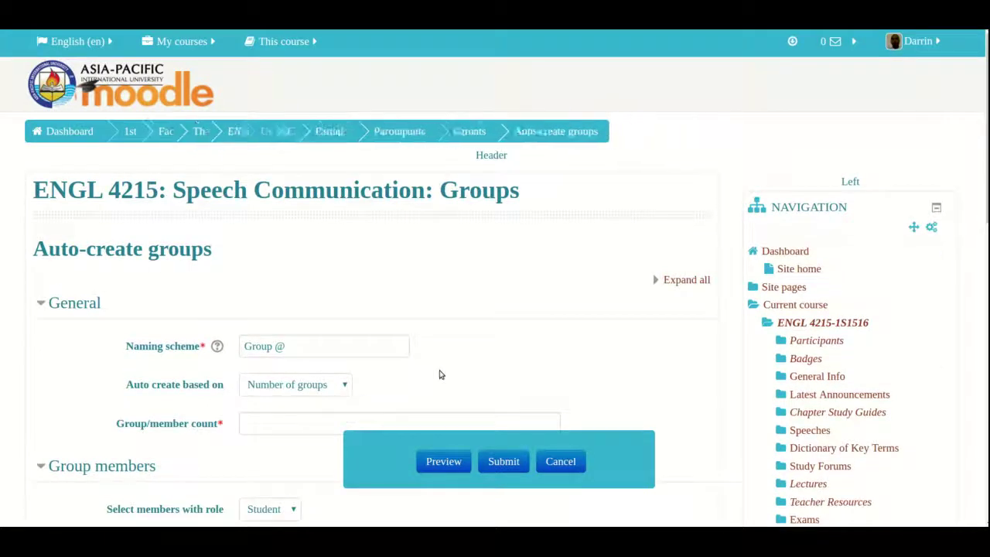
Step: Read the help text on the naming scheme in the auto-create groups form, and close it
{"action": "scroll", "coordinate": [439, 374], "scroll_direction": "down", "scroll_amount": 2}
{"action": "scroll", "coordinate": [439, 375], "scroll_direction": "down", "scroll_amount": 2}
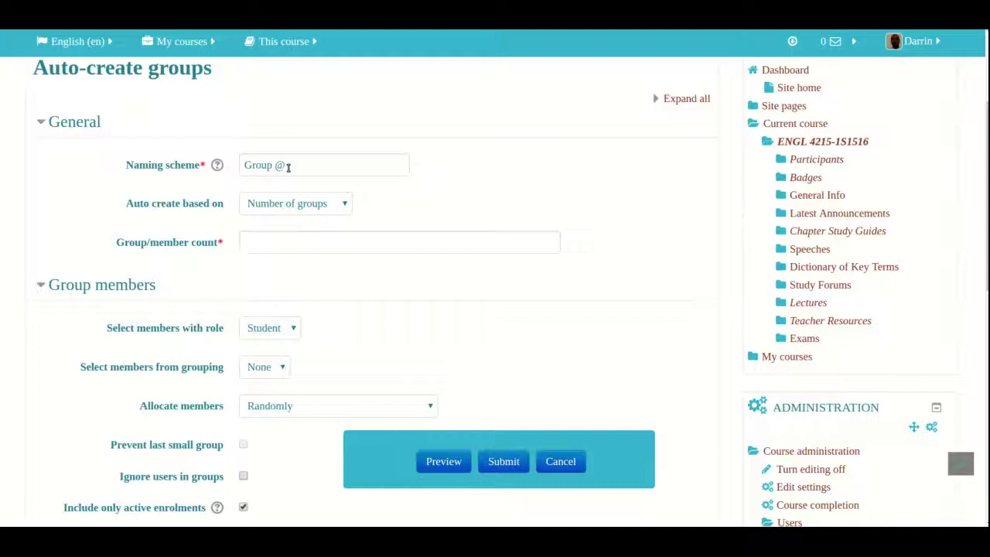
{"action": "left_click", "coordinate": [216, 166]}
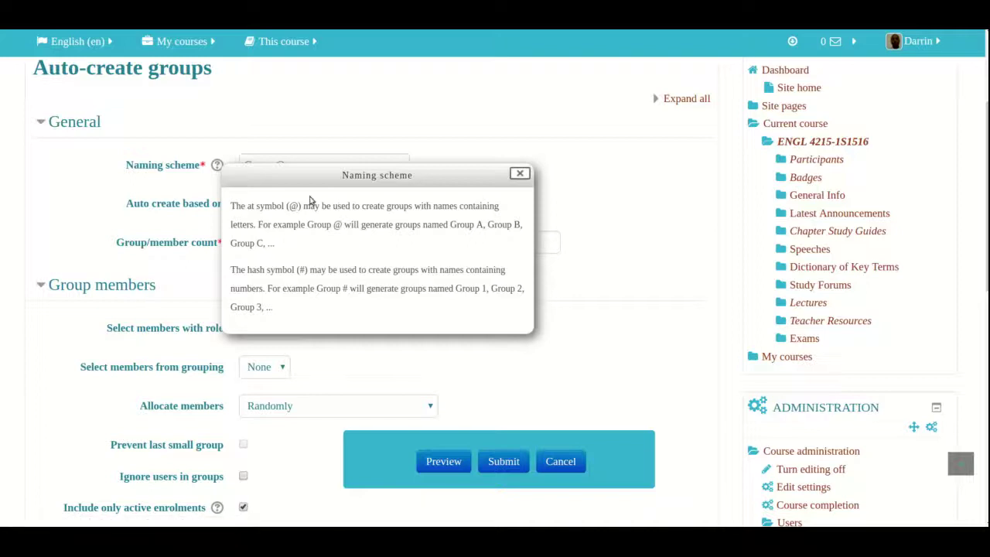
{"action": "left_click", "coordinate": [284, 127]}
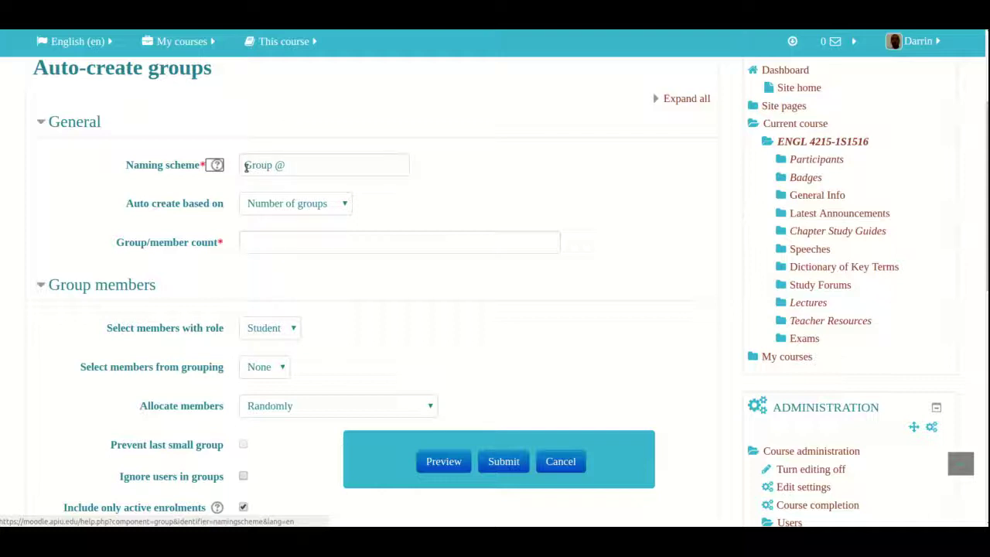
Step: Set the naming scheme to "Group @" and base auto-creation on Number of groups with a group/member count of 6
{"action": "left_click", "coordinate": [287, 166]}
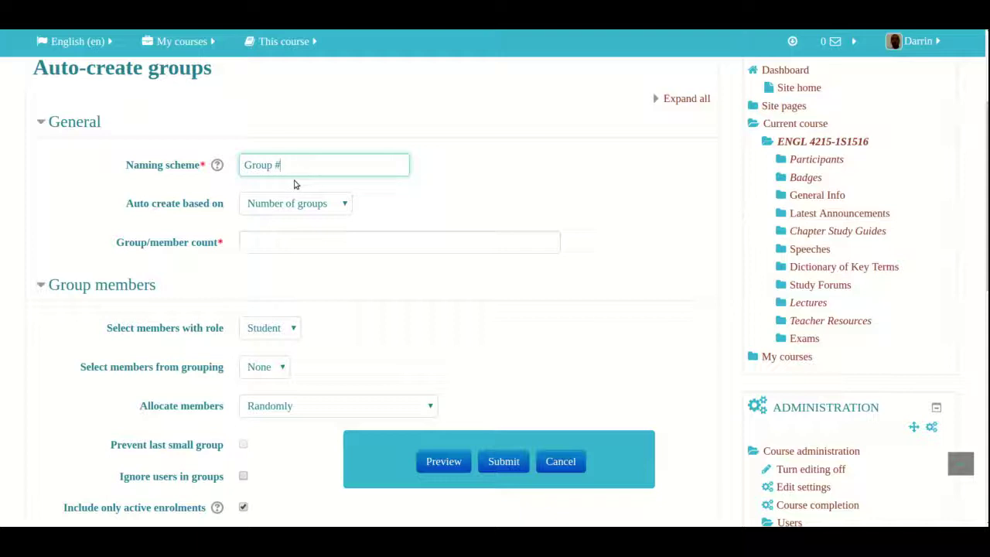
{"action": "type", "text": "@"}
{"action": "left_click", "coordinate": [300, 205]}
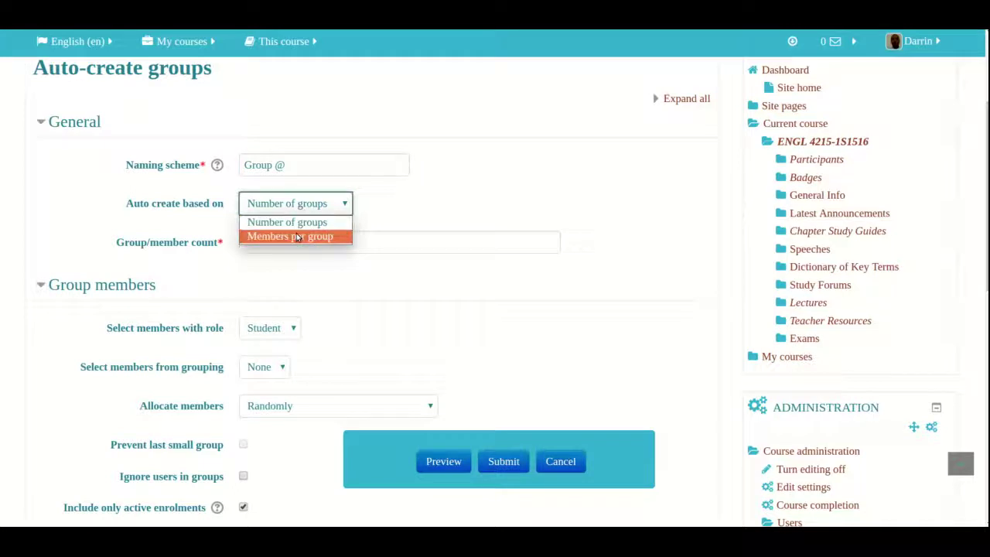
{"action": "left_click", "coordinate": [307, 224]}
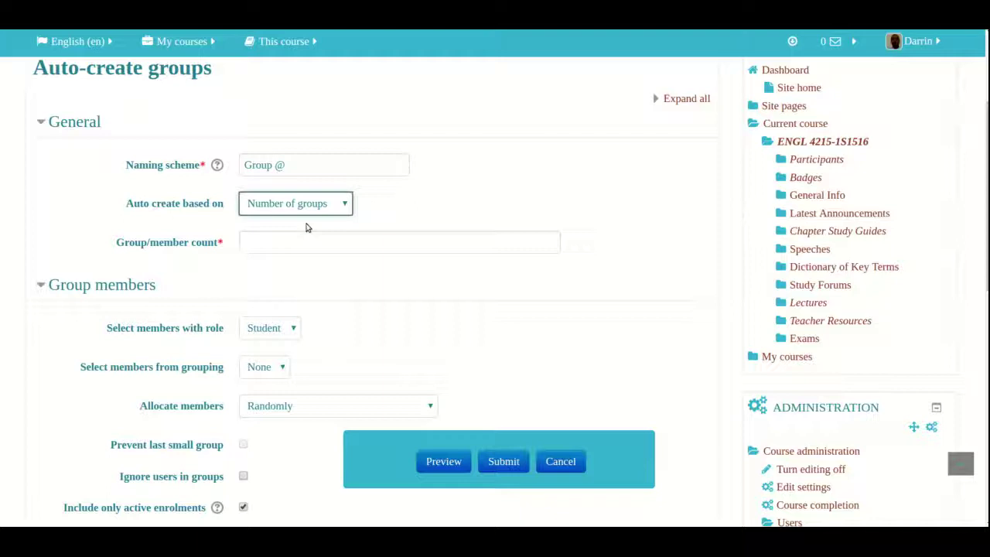
{"action": "left_click", "coordinate": [296, 241]}
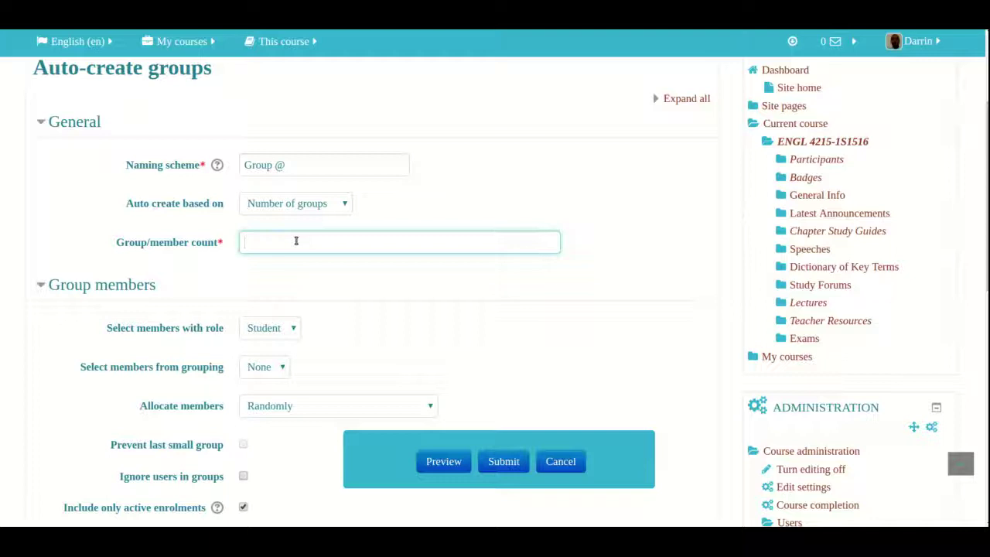
{"action": "type", "text": "6"}
Step: Select group members with the Student role and keep their allocation set to Randomly
{"action": "scroll", "coordinate": [202, 310], "scroll_direction": "down", "scroll_amount": 1}
{"action": "scroll", "coordinate": [203, 310], "scroll_direction": "down", "scroll_amount": 3}
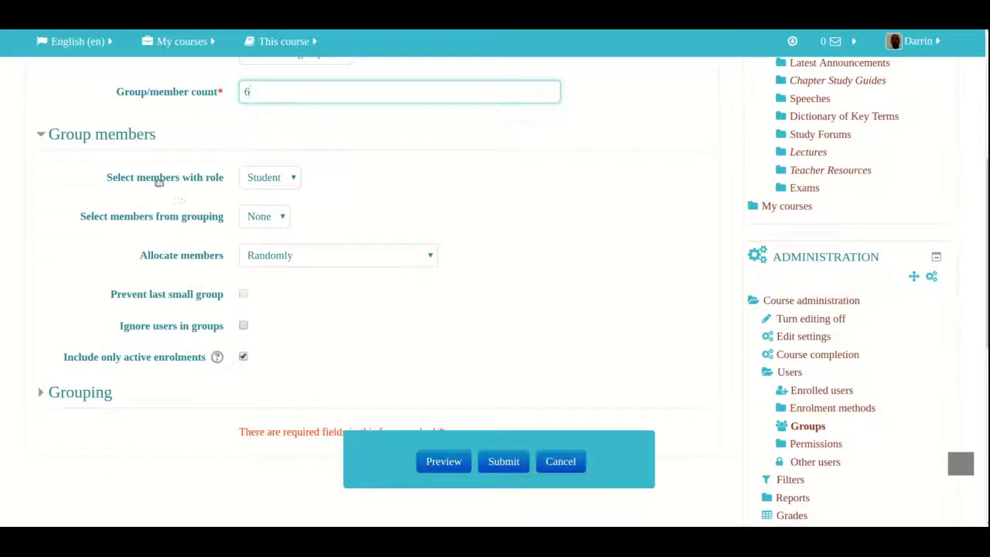
{"action": "left_click", "coordinate": [266, 178]}
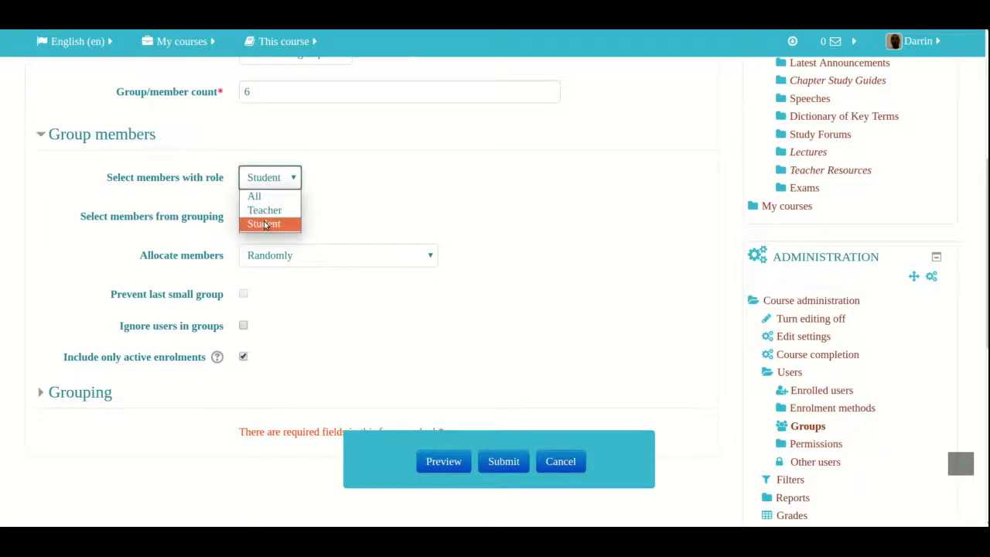
{"action": "left_click", "coordinate": [265, 224]}
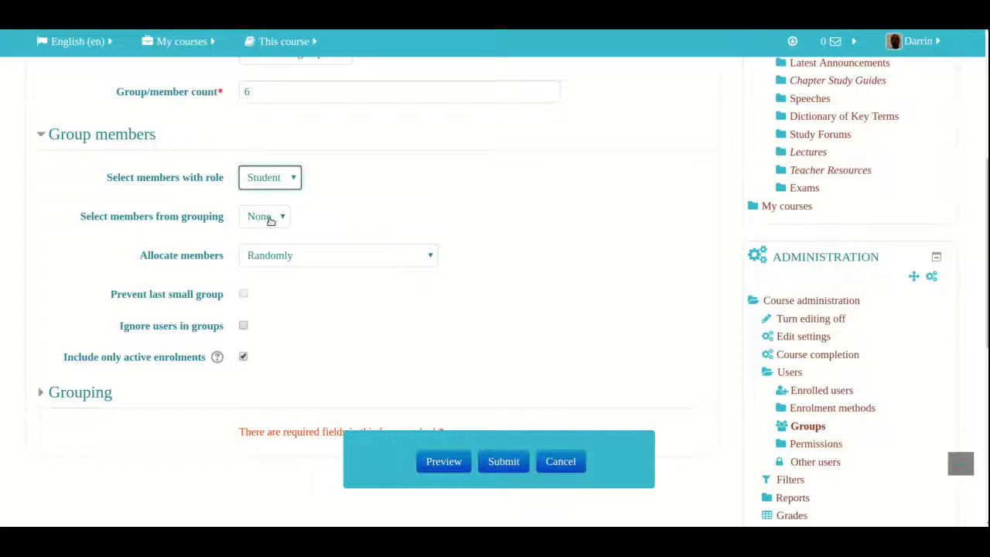
{"action": "left_click", "coordinate": [315, 263]}
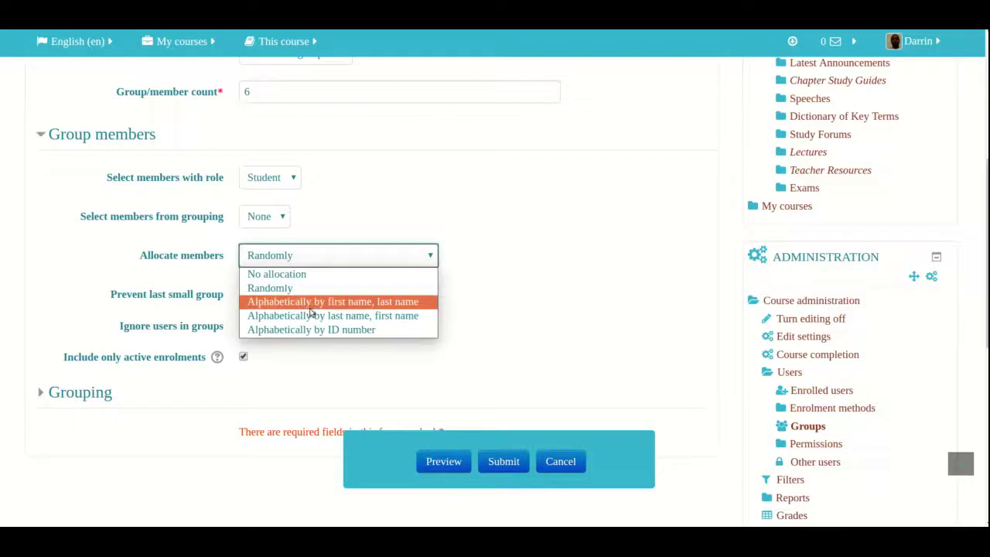
{"action": "left_click", "coordinate": [521, 290]}
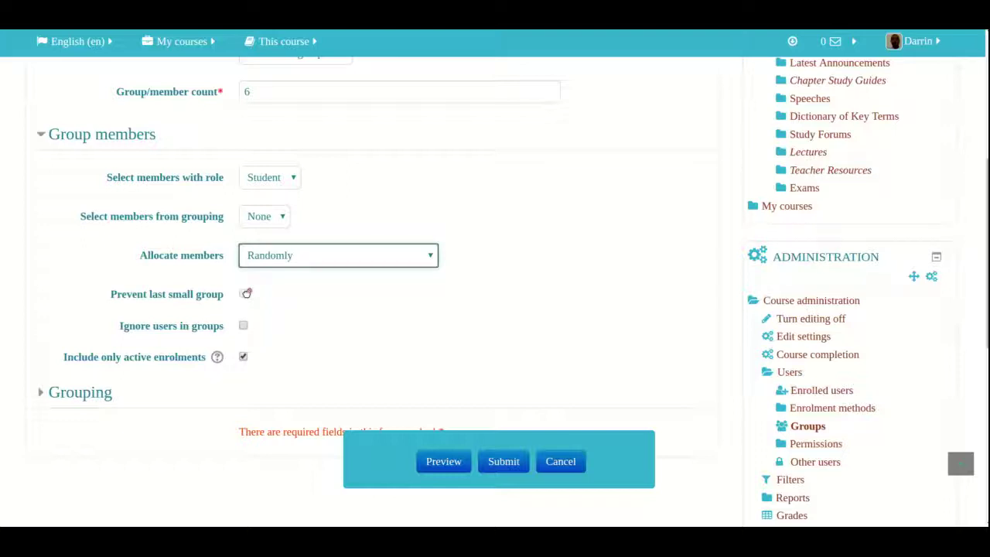
Step: Try Members per group with Prevent last small group enabled, and restore the Number of groups setting with that option off
{"action": "scroll", "coordinate": [232, 263], "scroll_direction": "up", "scroll_amount": 3}
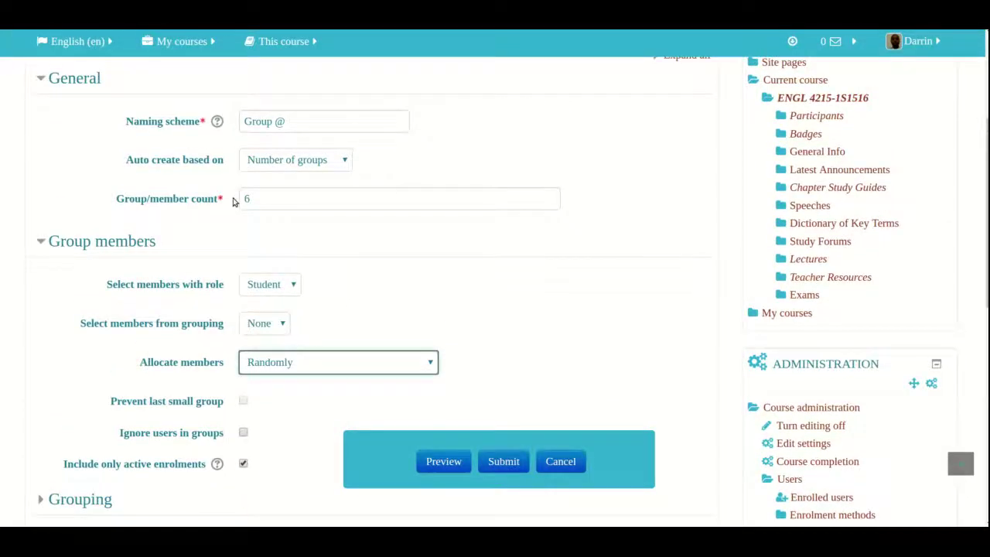
{"action": "scroll", "coordinate": [247, 269], "scroll_direction": "down", "scroll_amount": 3}
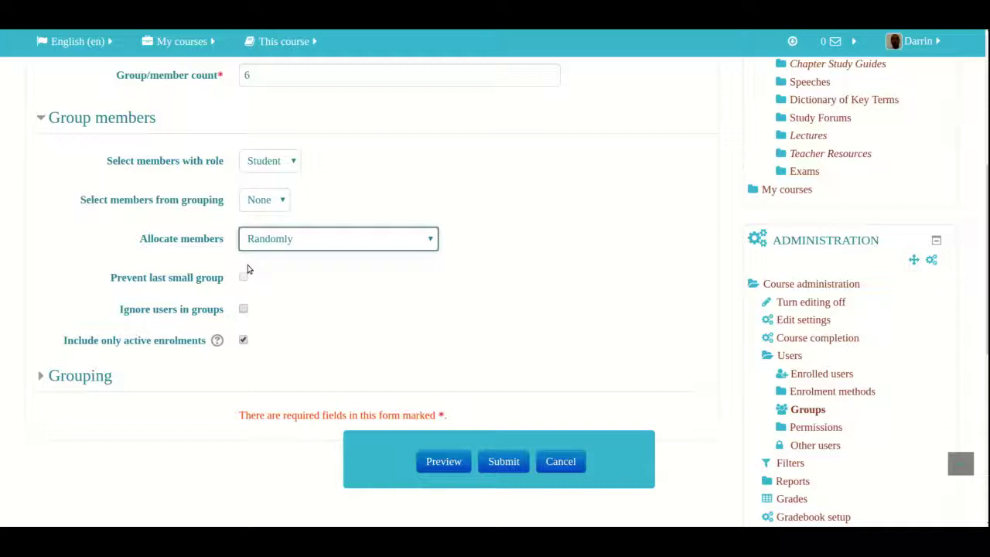
{"action": "scroll", "coordinate": [267, 230], "scroll_direction": "up", "scroll_amount": 4}
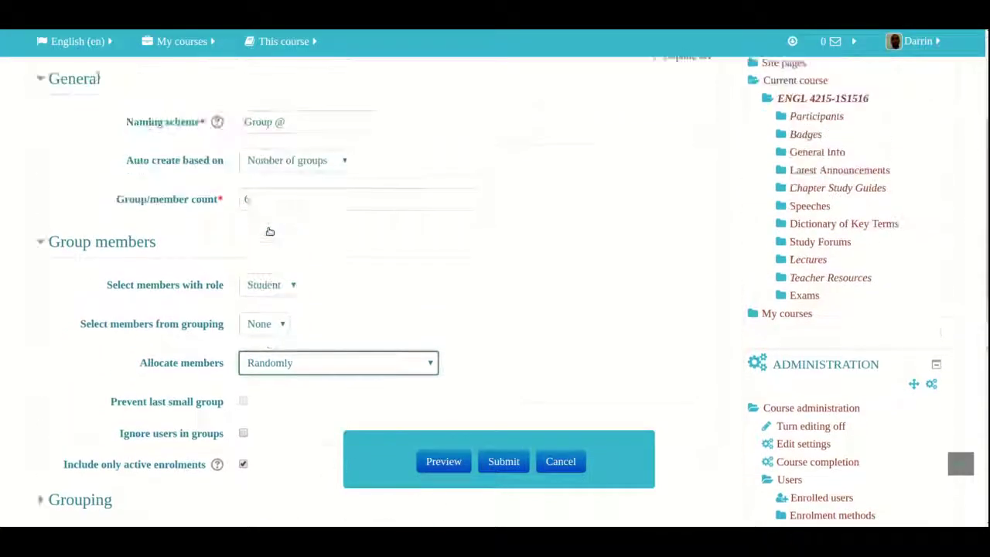
{"action": "left_click", "coordinate": [266, 207]}
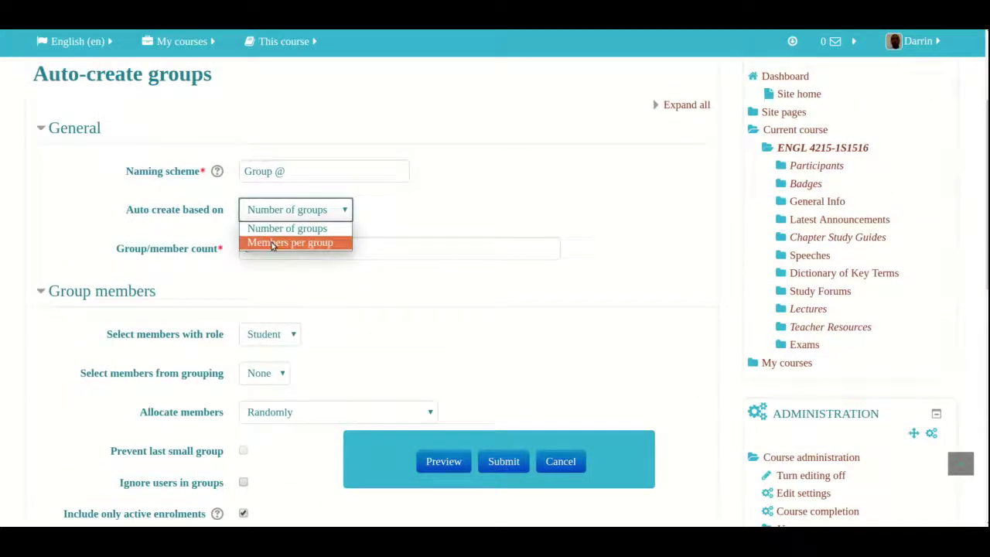
{"action": "left_click", "coordinate": [271, 241]}
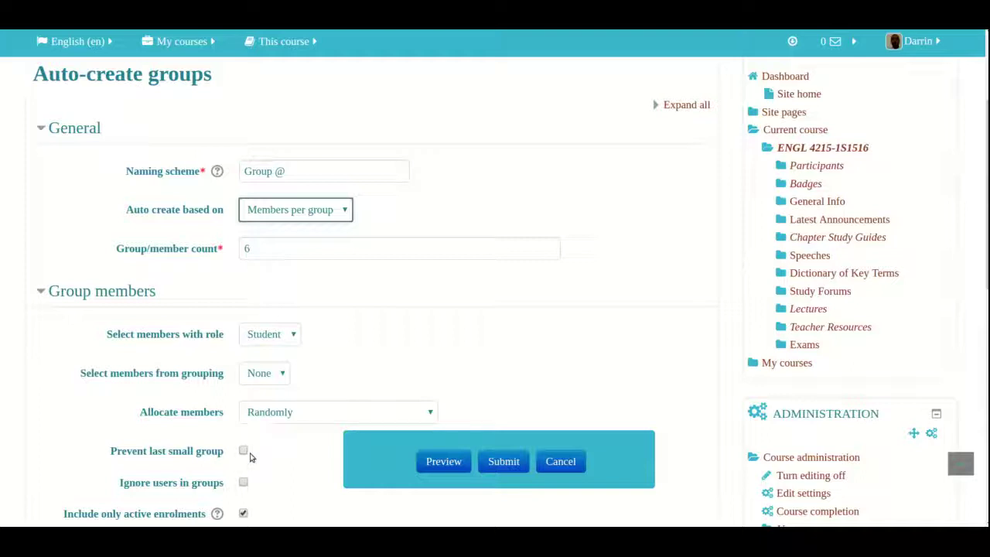
{"action": "left_click", "coordinate": [244, 451]}
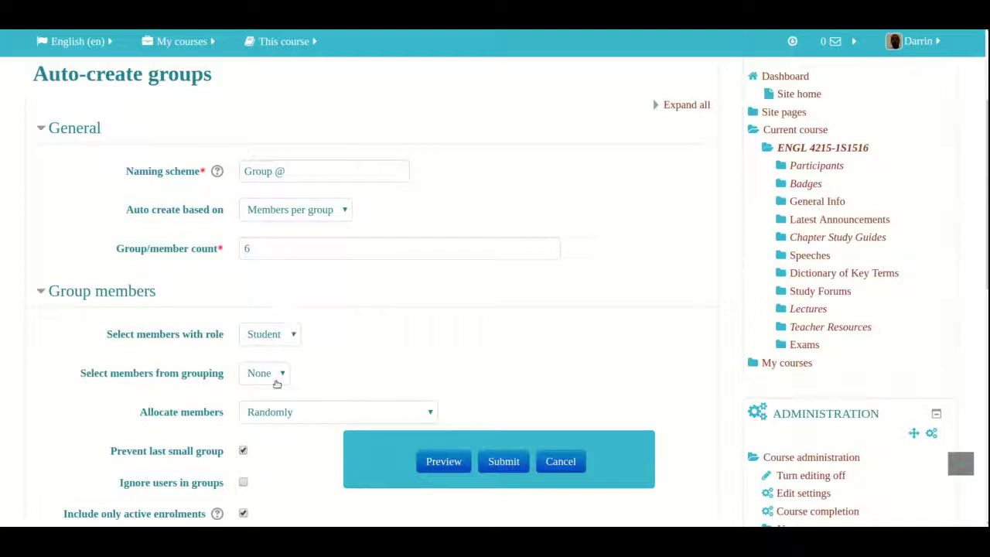
{"action": "left_click", "coordinate": [243, 452]}
{"action": "left_click", "coordinate": [313, 210]}
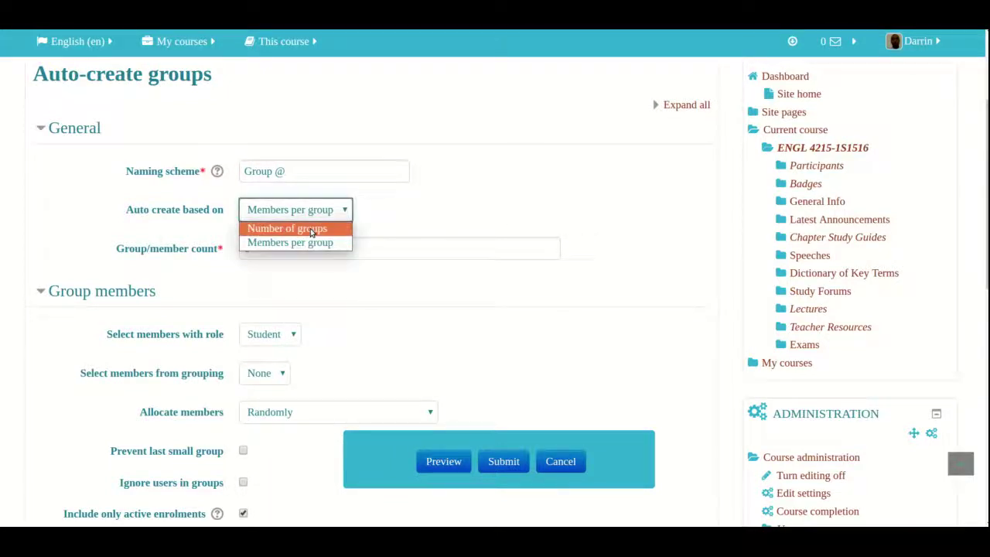
{"action": "left_click", "coordinate": [311, 229]}
Step: Review the naming scheme, group count and member options in the auto-create form, and request a preview of the groups
{"action": "scroll", "coordinate": [331, 313], "scroll_direction": "down", "scroll_amount": 2}
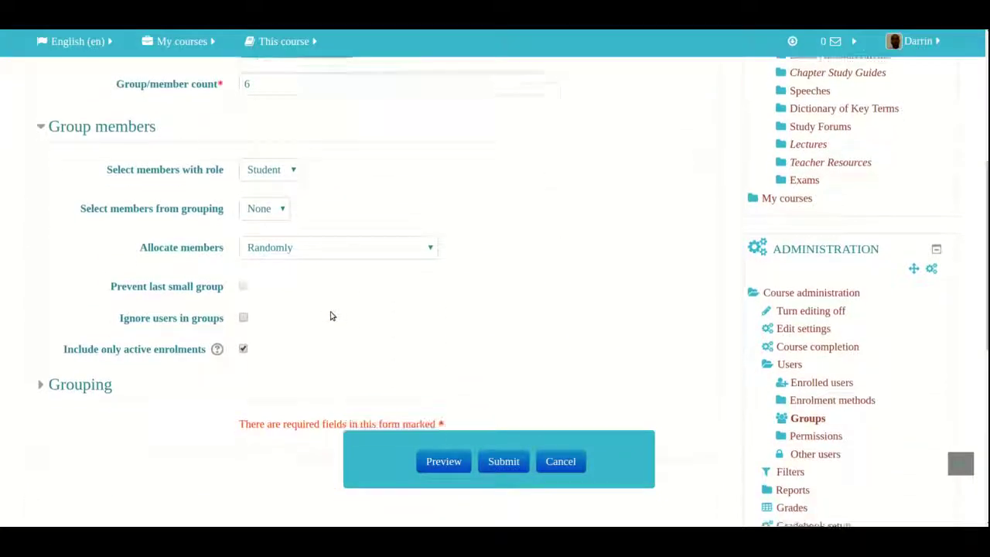
{"action": "scroll", "coordinate": [331, 315], "scroll_direction": "down", "scroll_amount": 1}
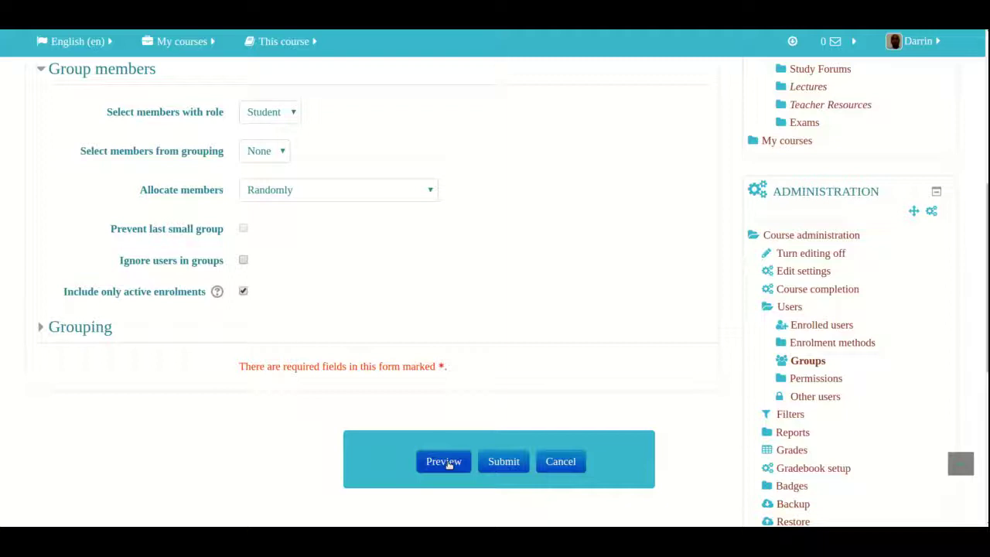
{"action": "scroll", "coordinate": [487, 368], "scroll_direction": "up", "scroll_amount": 3}
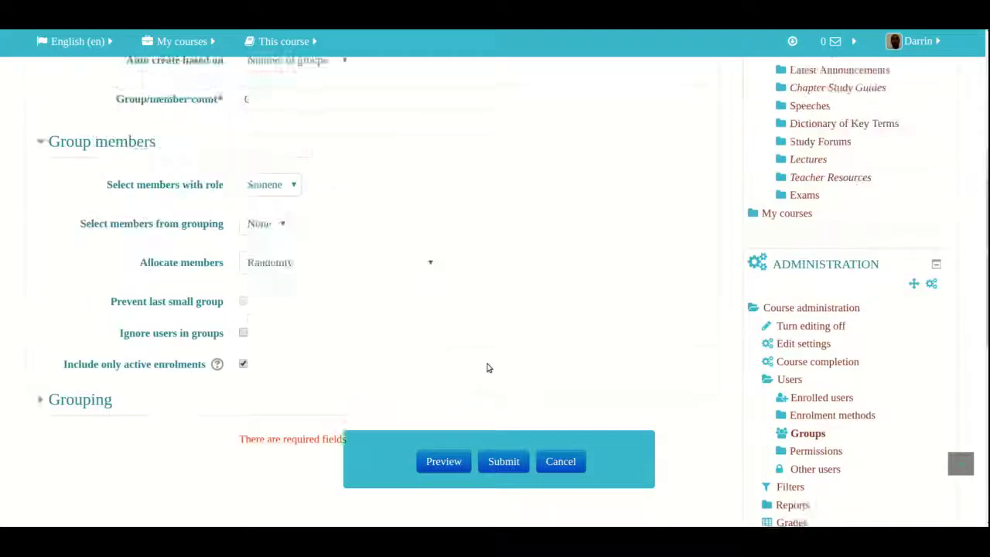
{"action": "scroll", "coordinate": [487, 368], "scroll_direction": "up", "scroll_amount": 2}
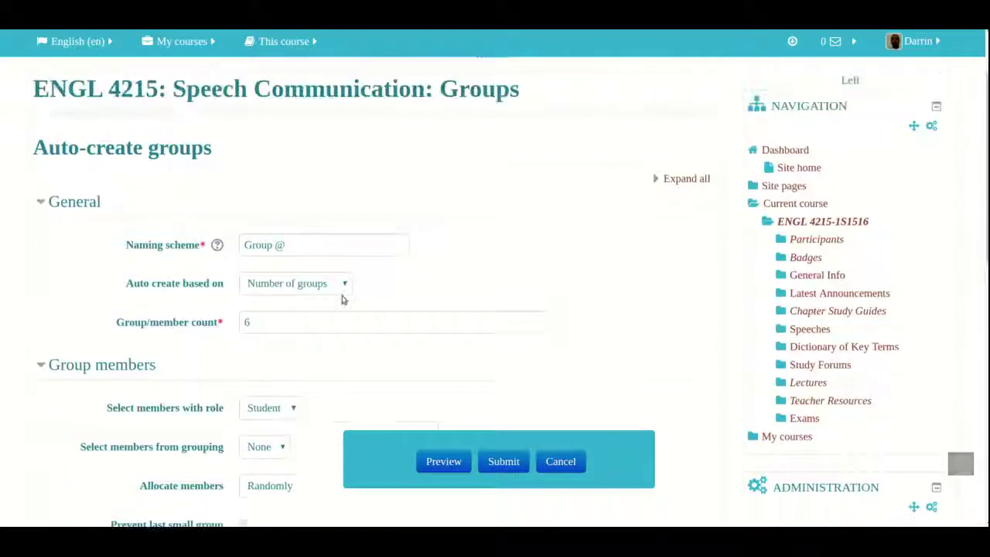
{"action": "left_click", "coordinate": [304, 244]}
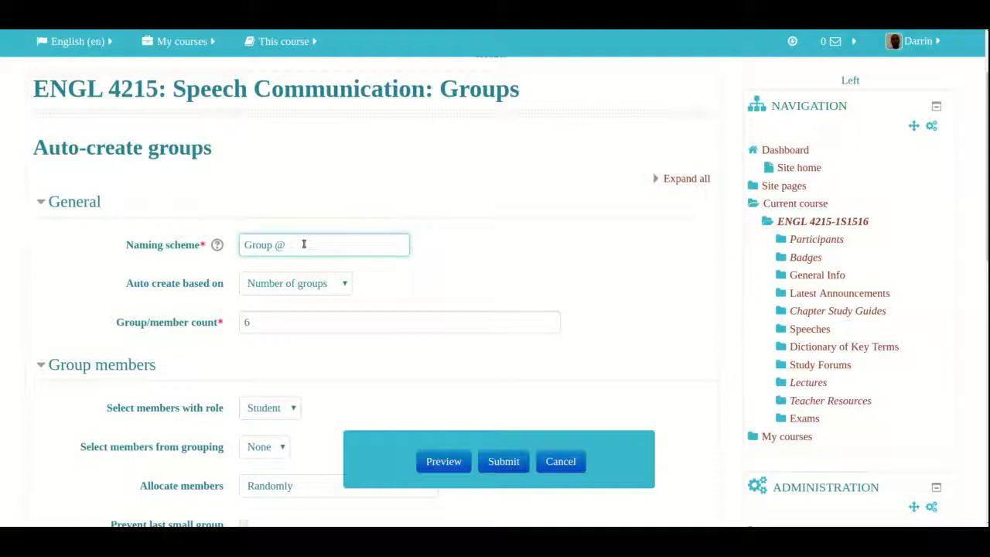
{"action": "left_click", "coordinate": [254, 324]}
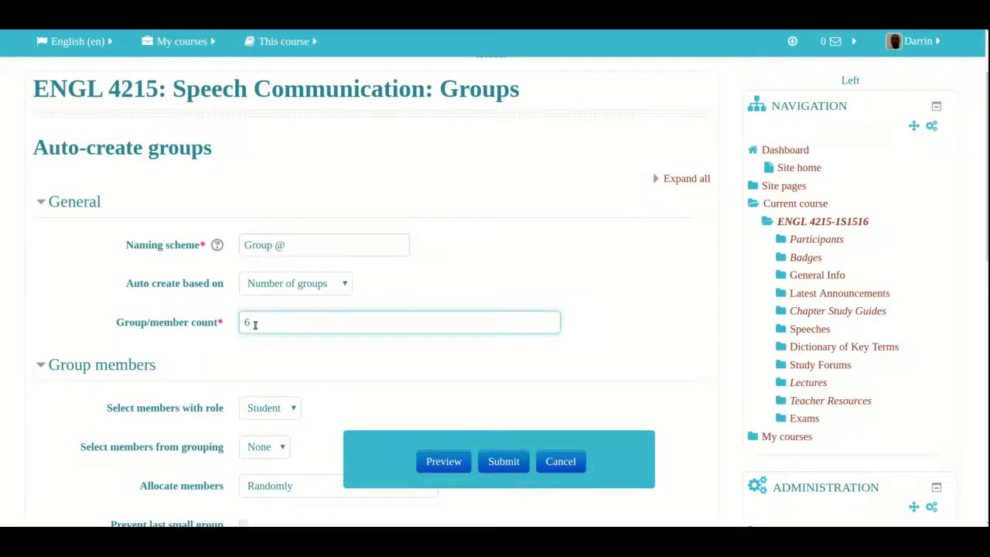
{"action": "scroll", "coordinate": [255, 325], "scroll_direction": "down", "scroll_amount": 3}
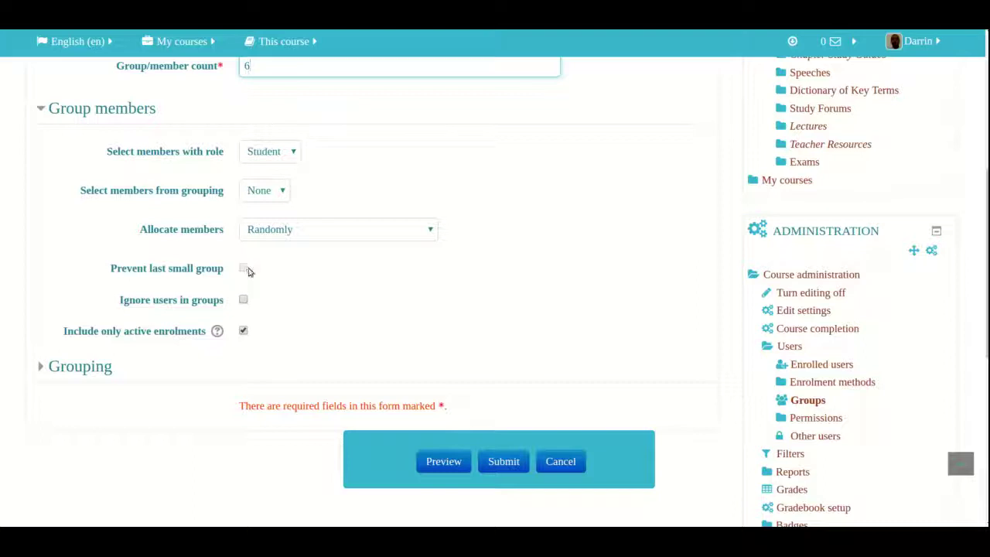
{"action": "scroll", "coordinate": [250, 271], "scroll_direction": "up", "scroll_amount": 2}
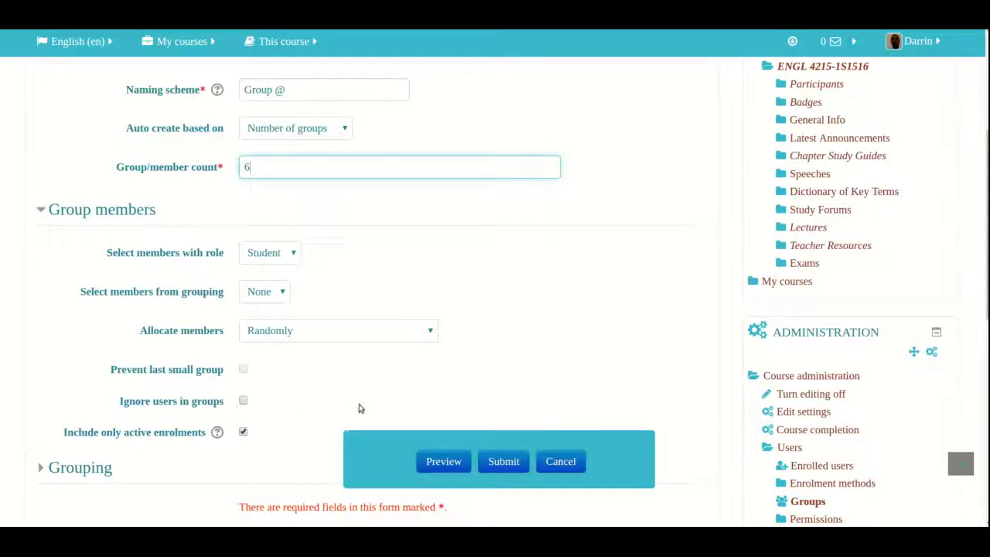
{"action": "scroll", "coordinate": [426, 400], "scroll_direction": "down", "scroll_amount": 1}
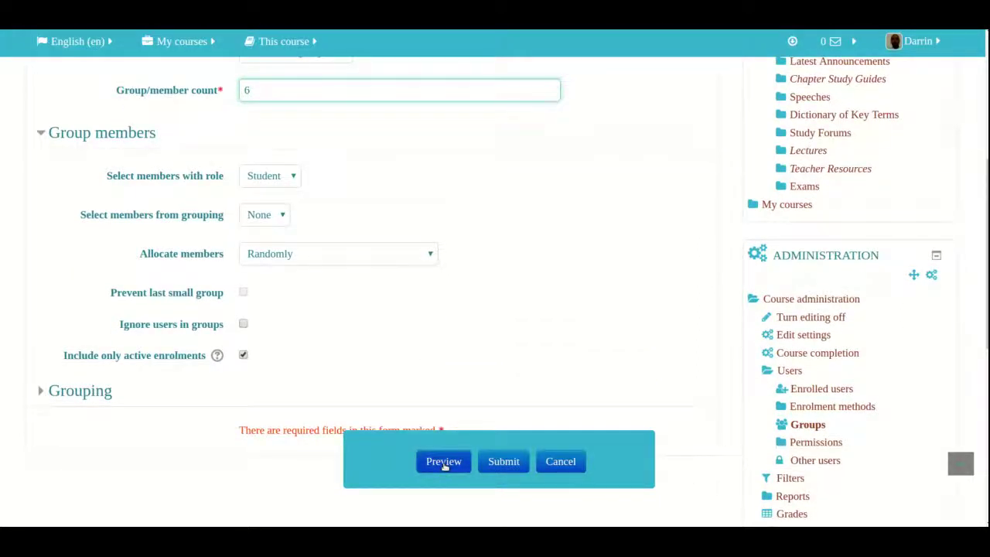
{"action": "left_click", "coordinate": [444, 462]}
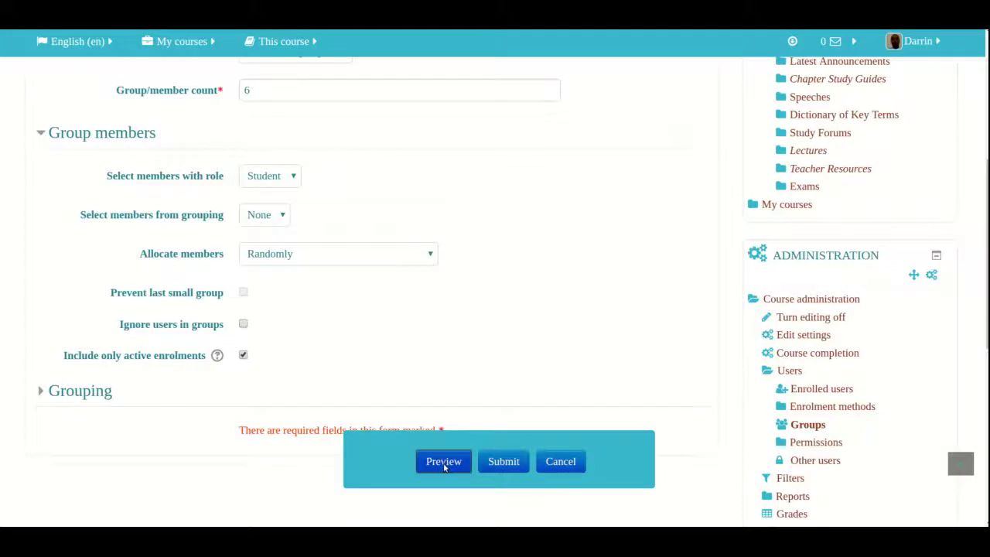
Step: Set the grouping of auto-created groups to No grouping and collapse the Grouping section
{"action": "scroll", "coordinate": [453, 431], "scroll_direction": "down", "scroll_amount": 6}
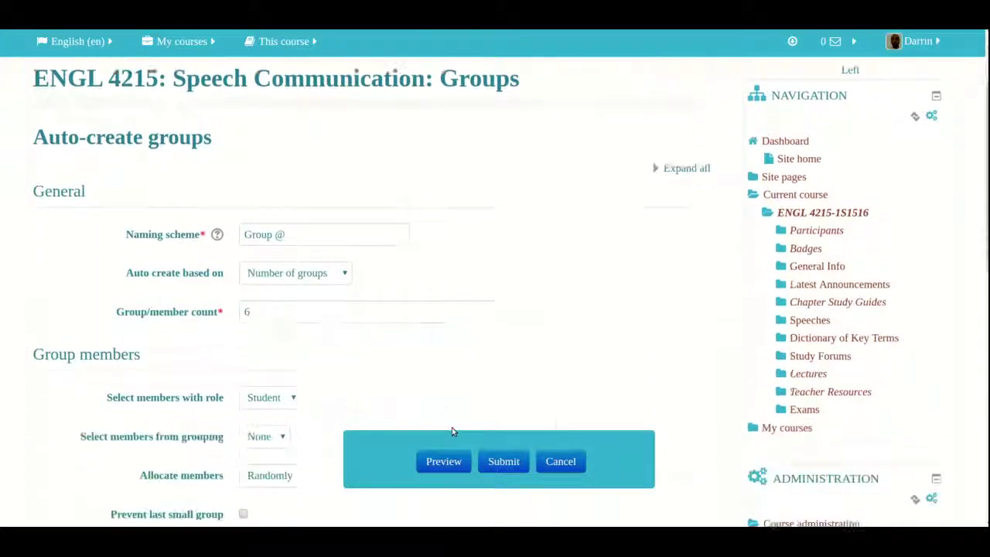
{"action": "scroll", "coordinate": [451, 427], "scroll_direction": "down", "scroll_amount": 1}
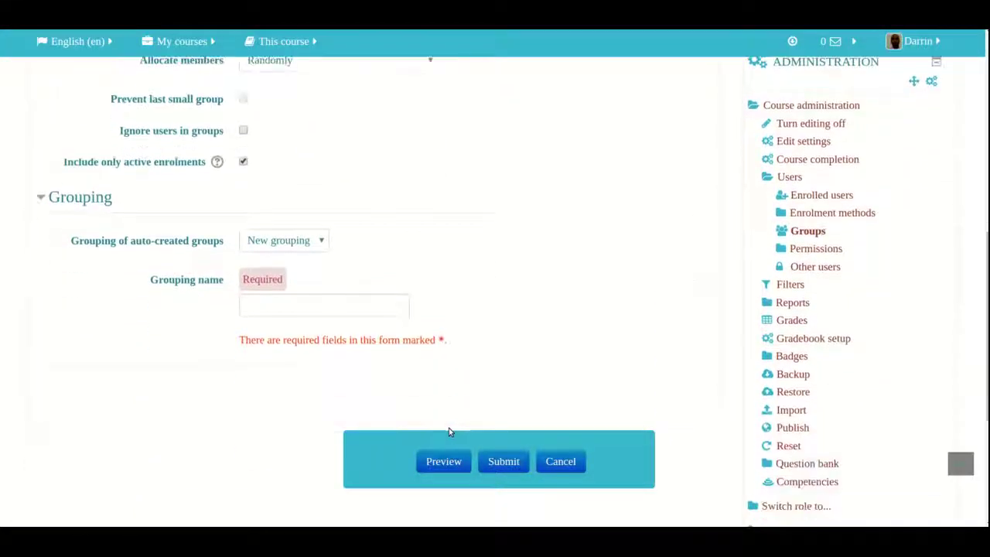
{"action": "left_click", "coordinate": [290, 248]}
{"action": "left_click", "coordinate": [290, 258]}
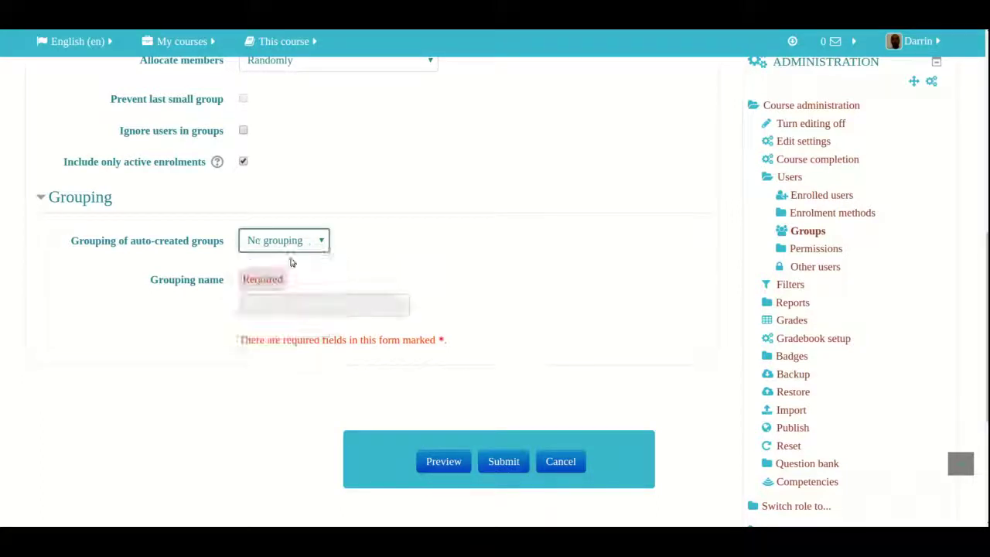
{"action": "left_click", "coordinate": [47, 197]}
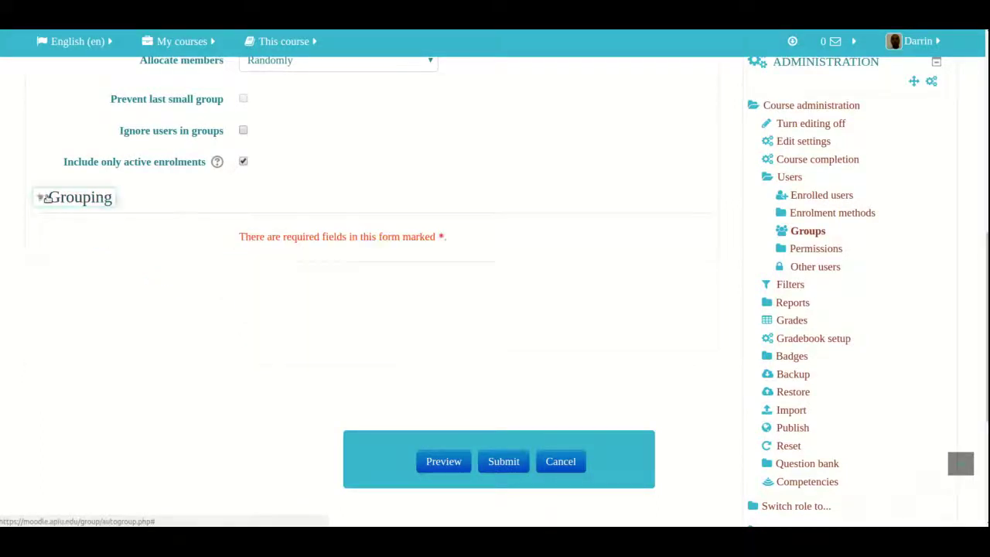
Step: Preview the groups based on Number of groups, and compare the group names and member lists with the form settings
{"action": "left_click", "coordinate": [447, 466]}
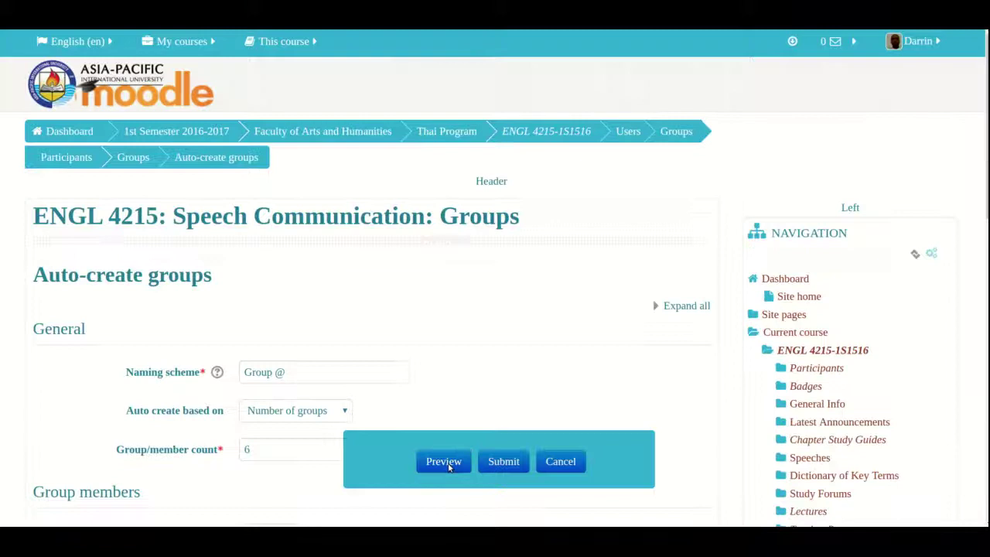
{"action": "scroll", "coordinate": [446, 503], "scroll_direction": "down", "scroll_amount": 1}
{"action": "scroll", "coordinate": [446, 504], "scroll_direction": "down", "scroll_amount": 8}
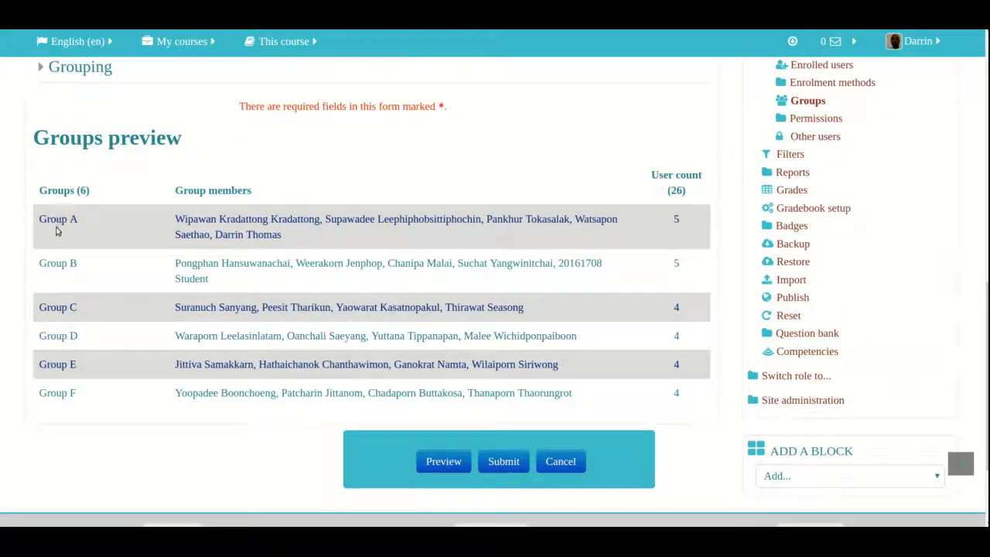
{"action": "scroll", "coordinate": [73, 173], "scroll_direction": "up", "scroll_amount": 5}
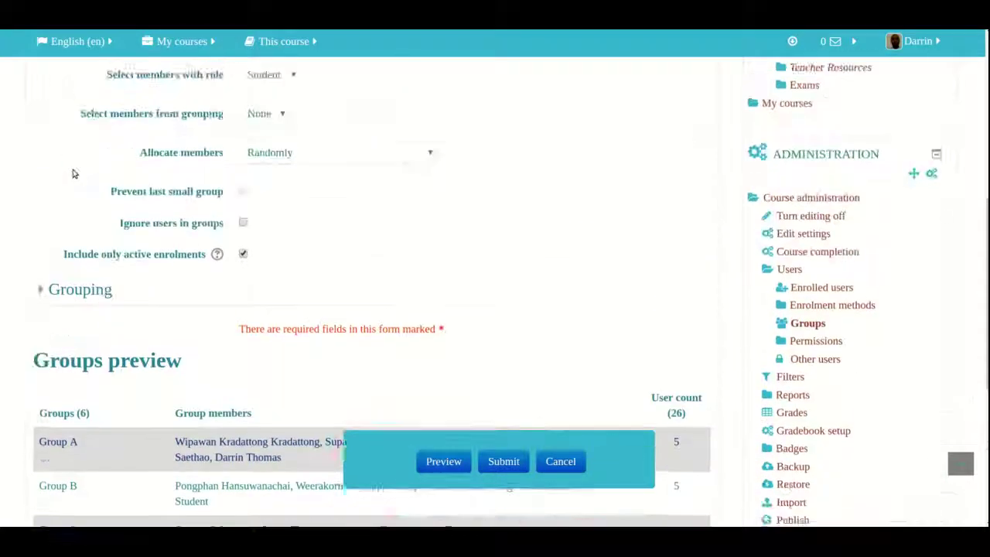
{"action": "left_click", "coordinate": [77, 41]}
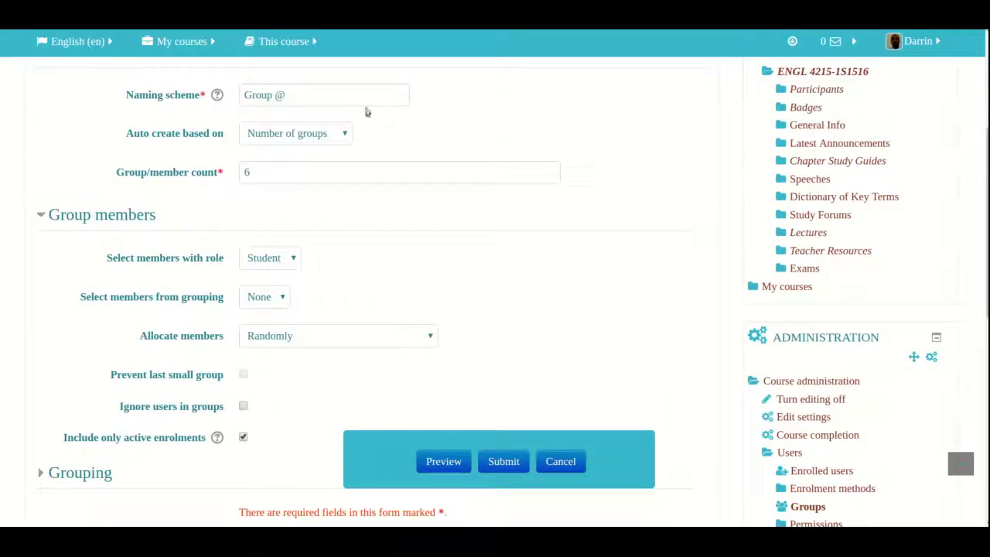
{"action": "scroll", "coordinate": [290, 97], "scroll_direction": "down", "scroll_amount": 5}
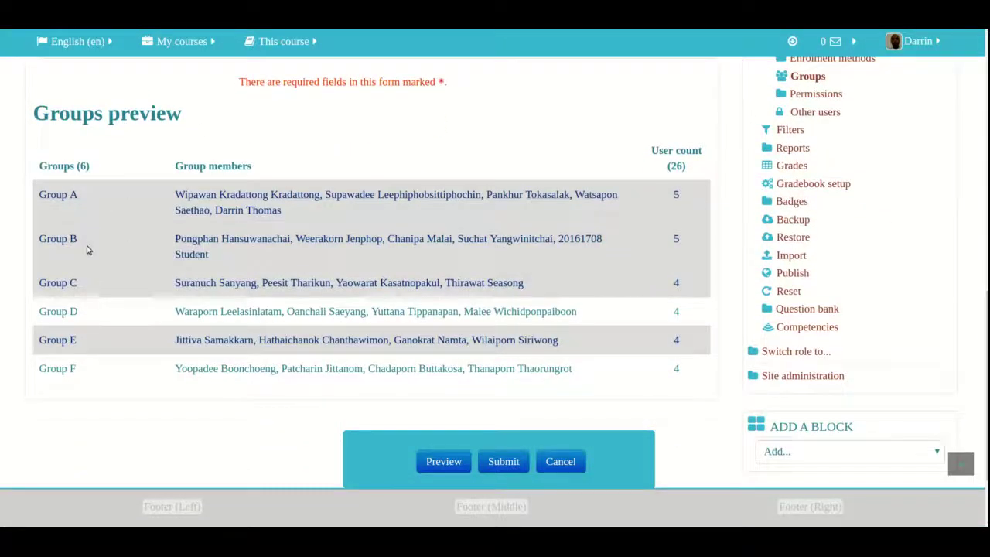
{"action": "scroll", "coordinate": [549, 250], "scroll_direction": "up", "scroll_amount": 1}
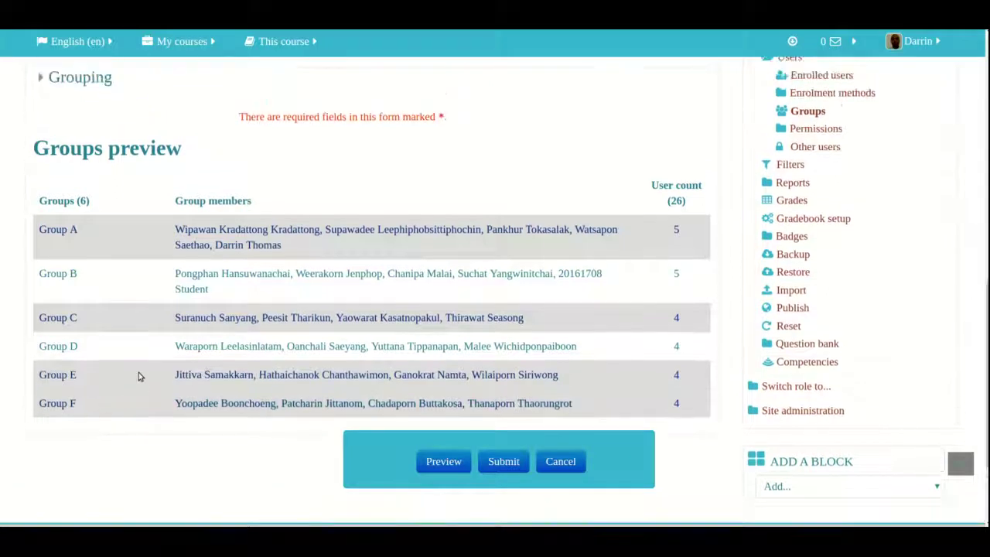
{"action": "scroll", "coordinate": [138, 376], "scroll_direction": "up", "scroll_amount": 7}
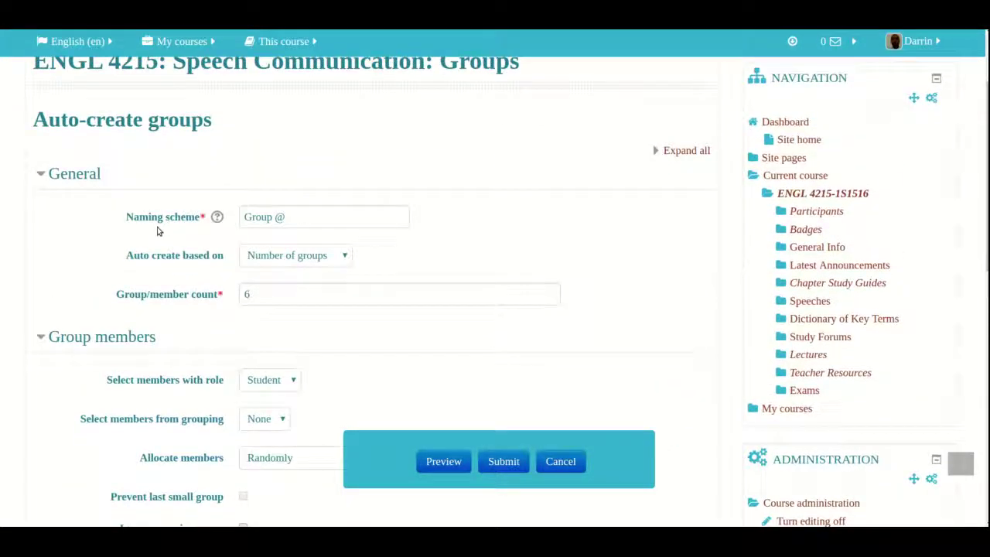
{"action": "scroll", "coordinate": [250, 296], "scroll_direction": "down", "scroll_amount": 3}
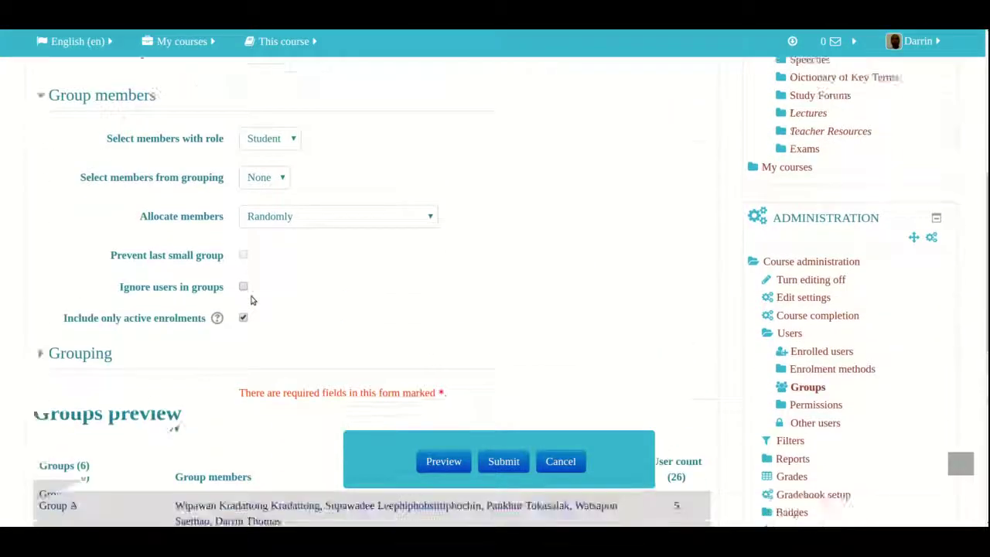
{"action": "scroll", "coordinate": [251, 300], "scroll_direction": "down", "scroll_amount": 3}
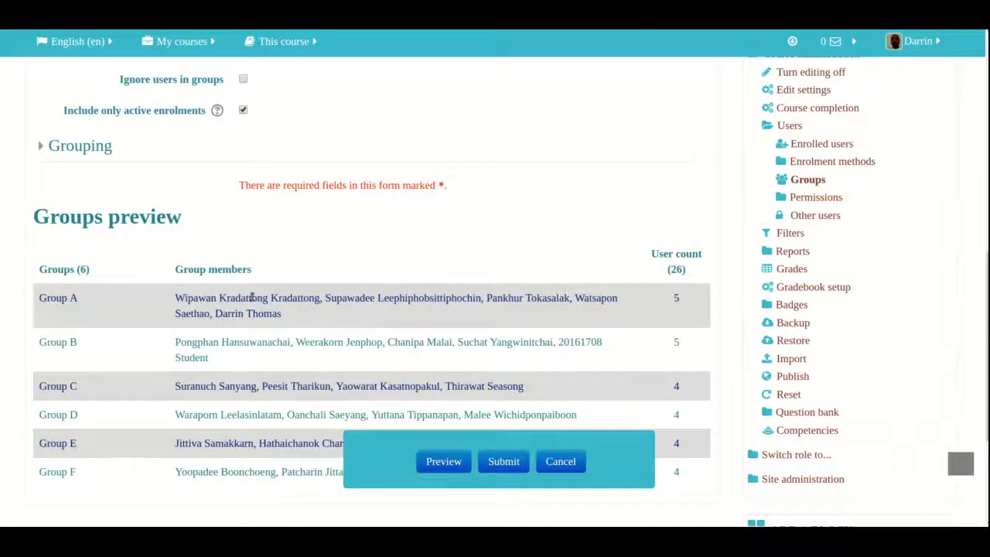
{"action": "scroll", "coordinate": [252, 297], "scroll_direction": "up", "scroll_amount": 5}
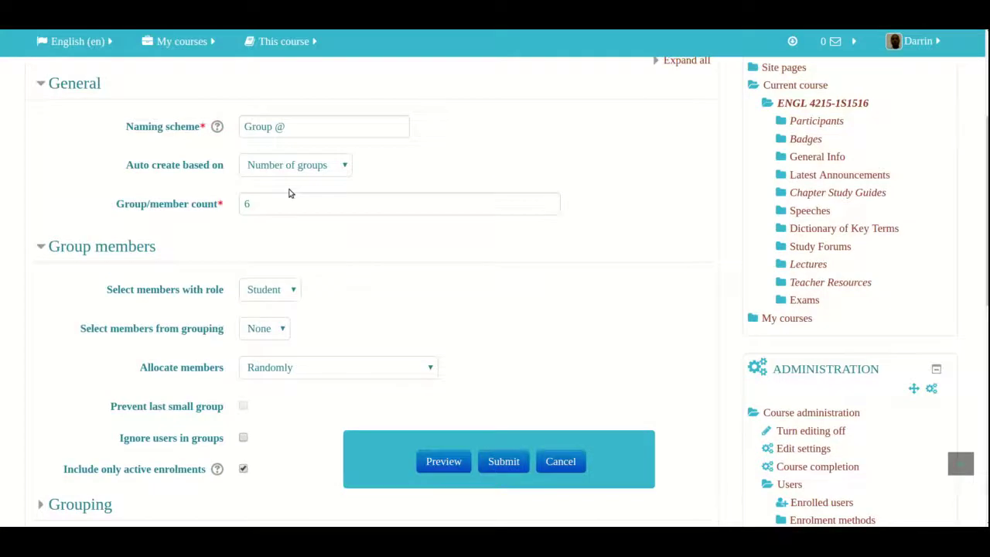
Step: Base auto-creation on Members per group with a group/member count of 5, and enable Prevent last small group
{"action": "left_click", "coordinate": [287, 166]}
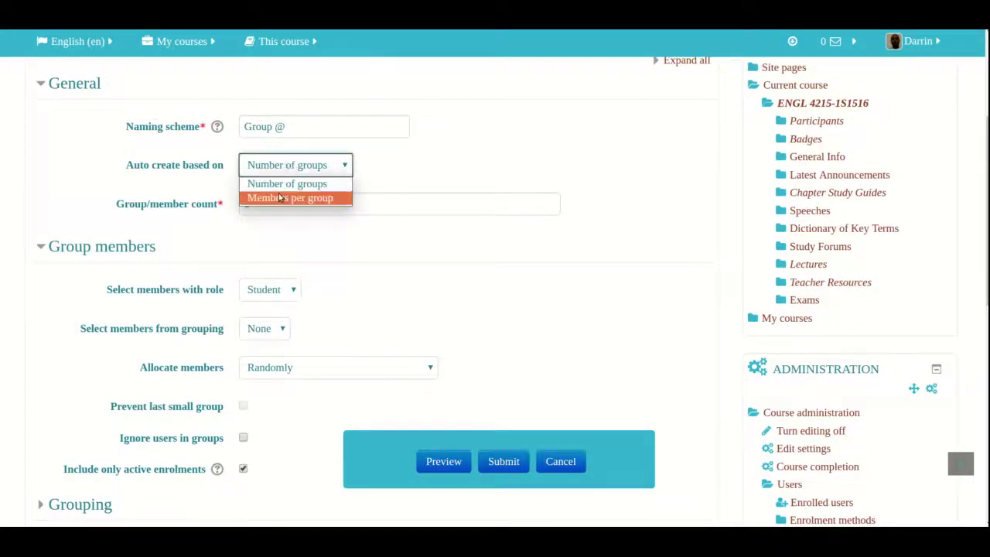
{"action": "left_click", "coordinate": [278, 197]}
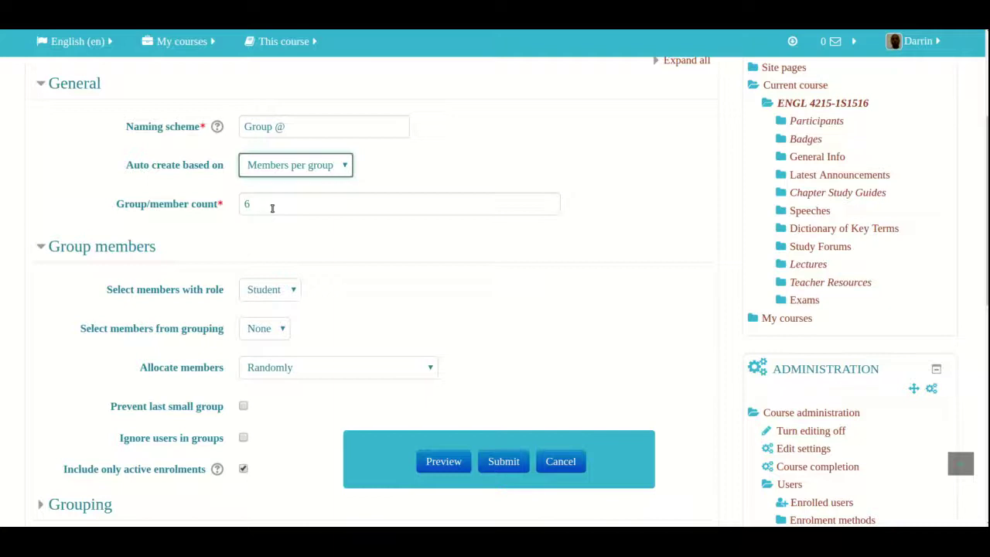
{"action": "left_click", "coordinate": [272, 208]}
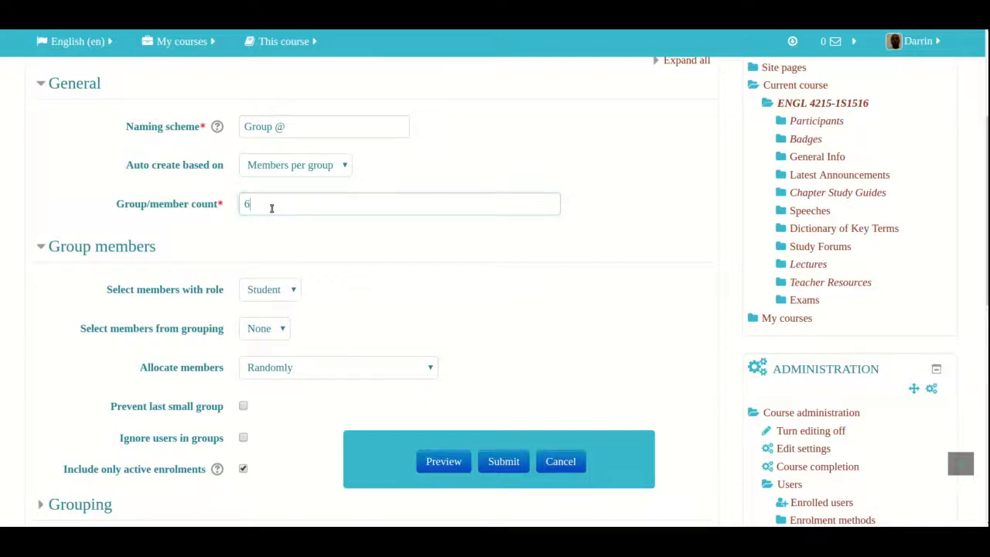
{"action": "key", "text": "BackSpace"}
{"action": "type", "text": "5"}
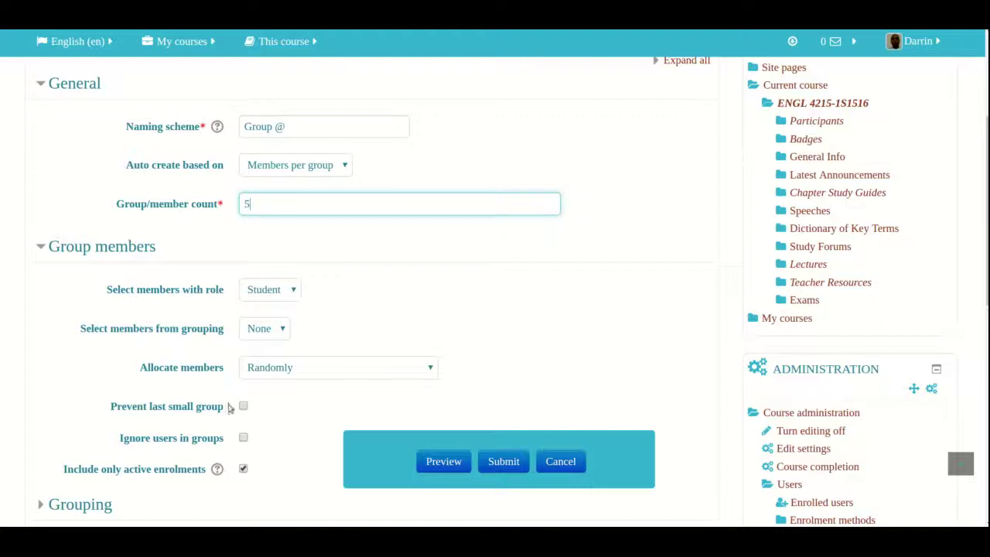
{"action": "scroll", "coordinate": [262, 406], "scroll_direction": "down", "scroll_amount": 1}
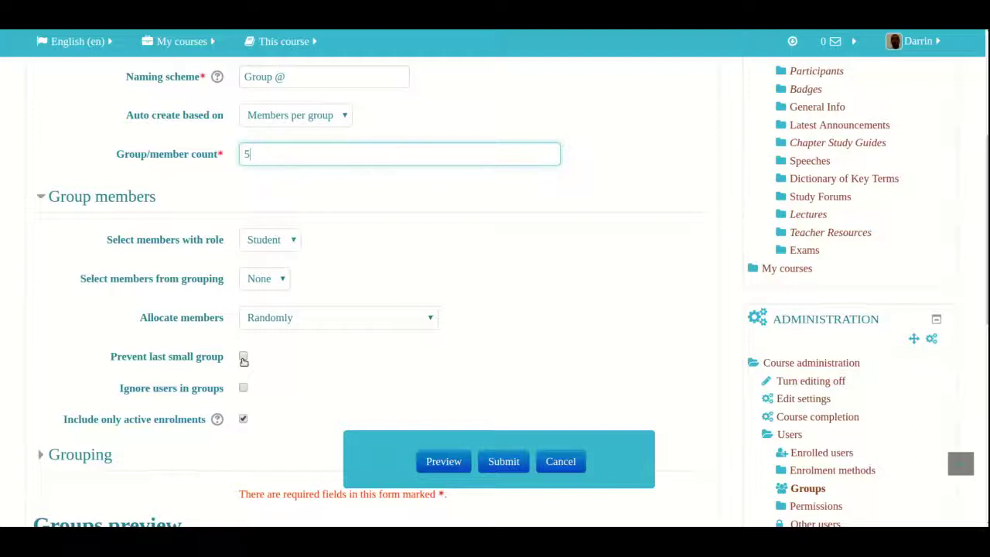
{"action": "left_click", "coordinate": [243, 359]}
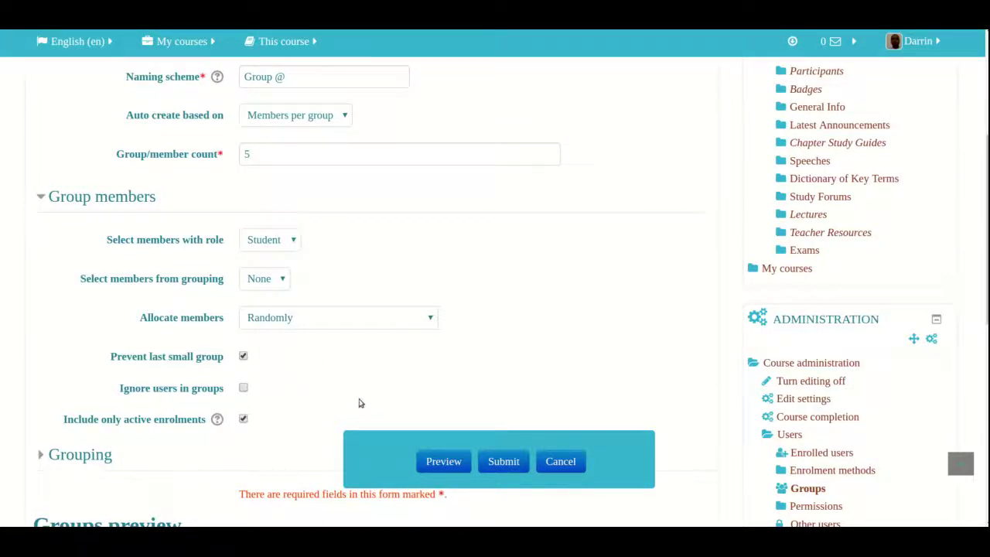
Step: Preview the groups based on Members per group, and examine each group's member list and user count
{"action": "left_click", "coordinate": [456, 462]}
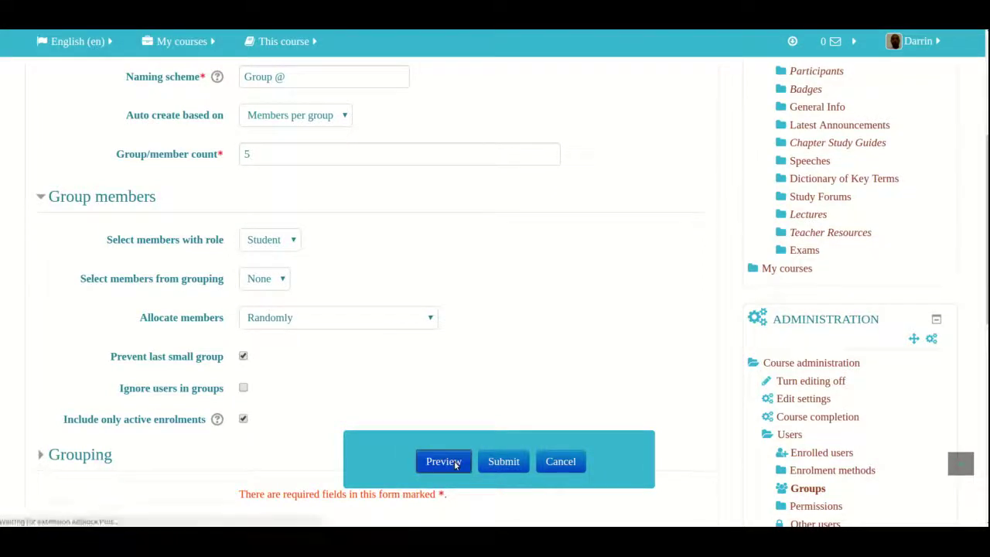
{"action": "scroll", "coordinate": [453, 462], "scroll_direction": "down", "scroll_amount": 3}
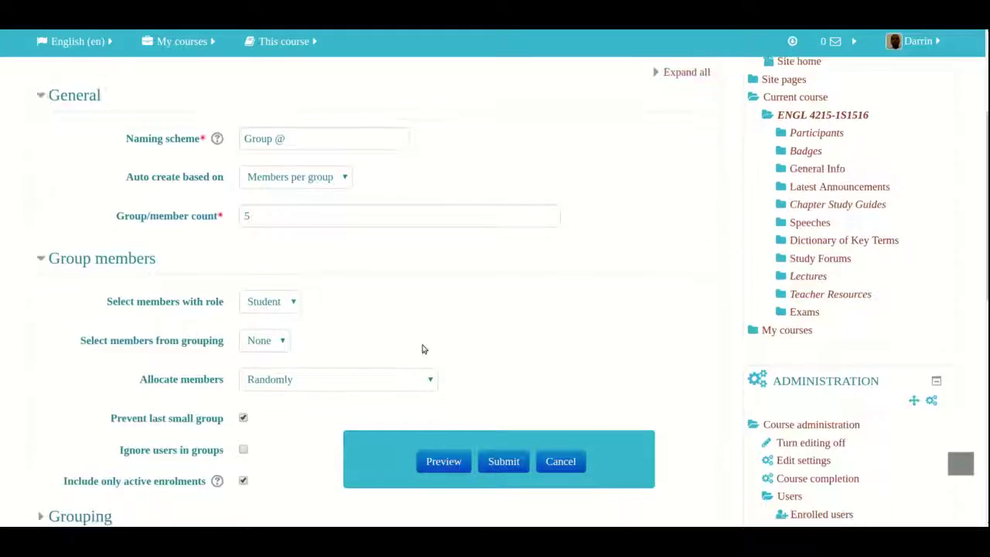
{"action": "scroll", "coordinate": [422, 348], "scroll_direction": "down", "scroll_amount": 2}
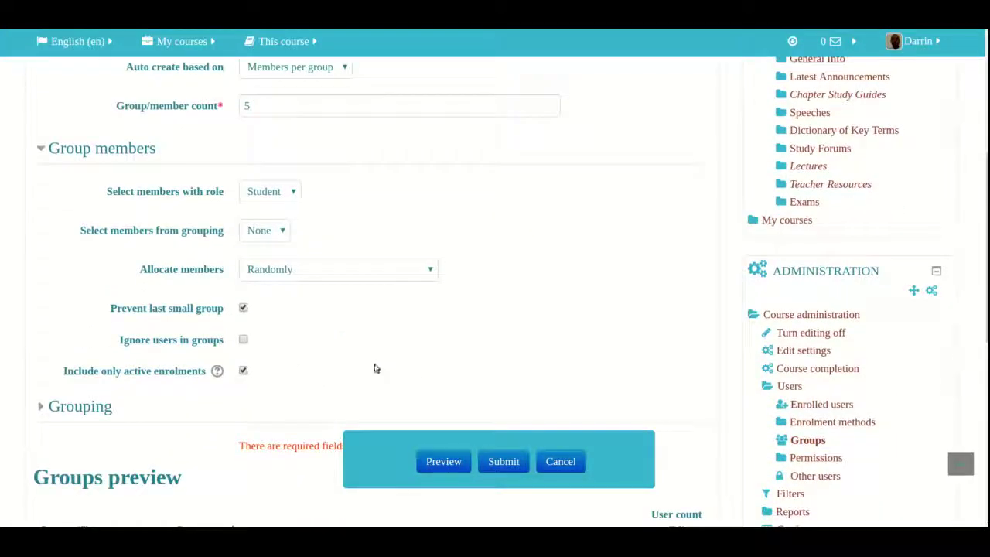
{"action": "scroll", "coordinate": [375, 368], "scroll_direction": "down", "scroll_amount": 5}
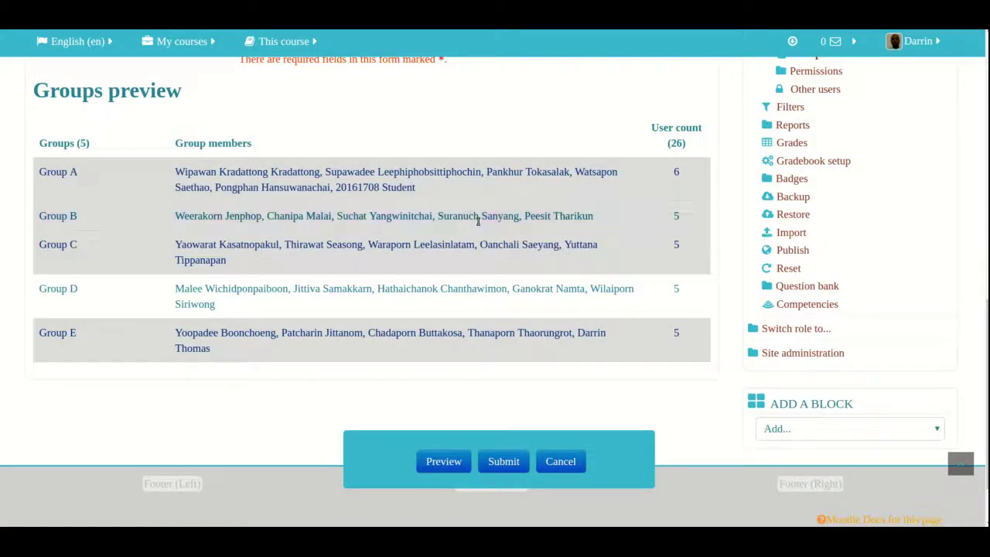
{"action": "scroll", "coordinate": [479, 222], "scroll_direction": "up", "scroll_amount": 5}
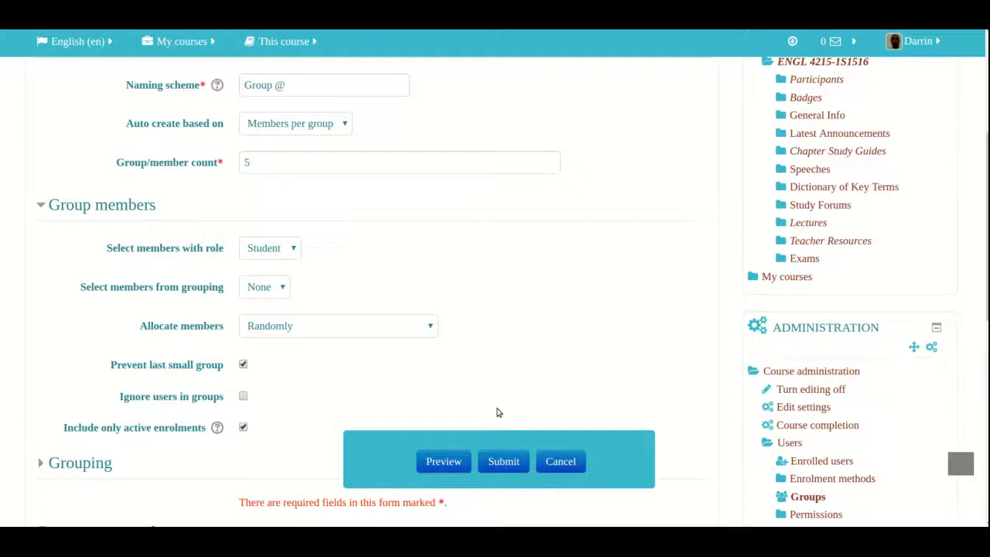
Step: Create the previewed groups from the auto-create form and review the member lists of Group A, Group B and Group D
{"action": "left_click", "coordinate": [509, 464]}
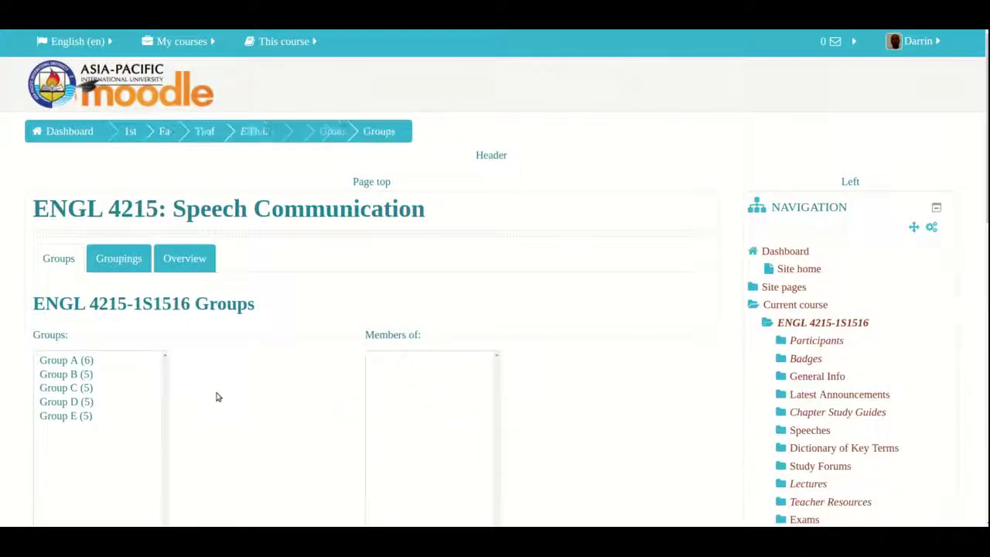
{"action": "scroll", "coordinate": [217, 396], "scroll_direction": "down", "scroll_amount": 2}
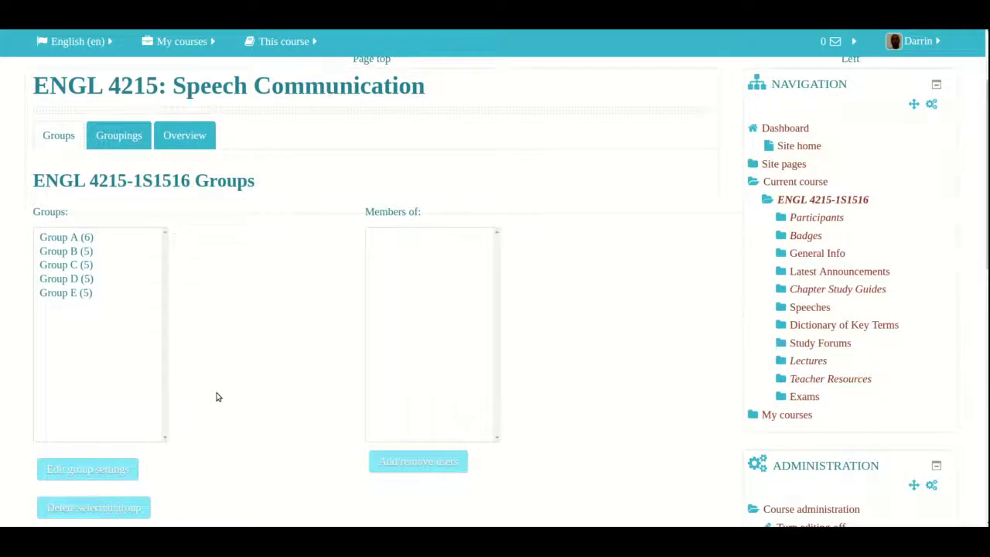
{"action": "left_click", "coordinate": [59, 239]}
{"action": "left_click", "coordinate": [61, 251]}
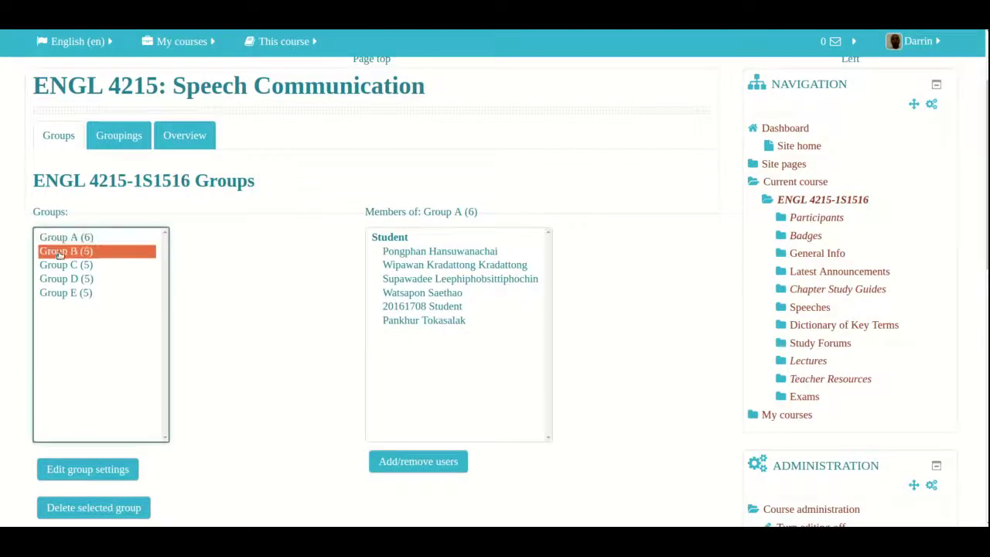
{"action": "left_click", "coordinate": [61, 278]}
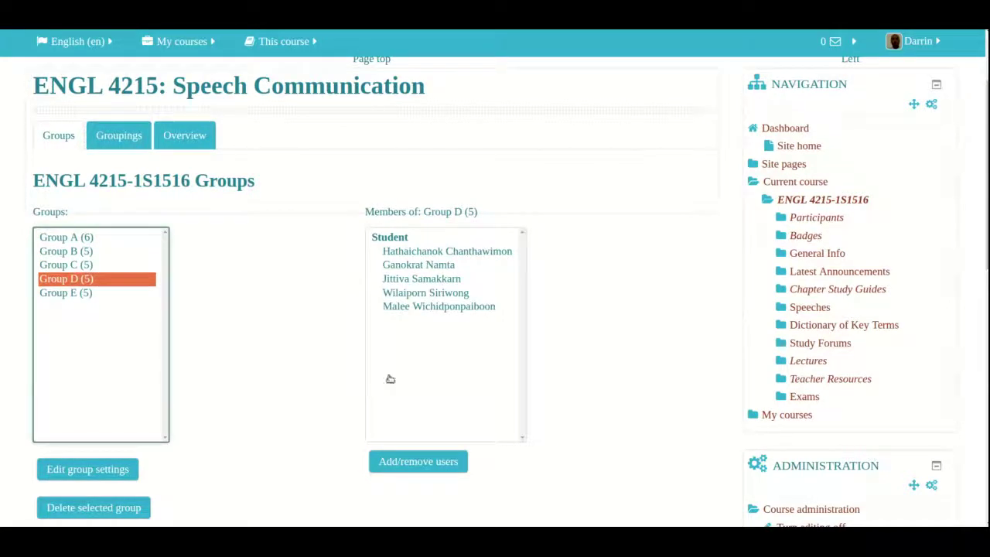
{"action": "left_click", "coordinate": [433, 264]}
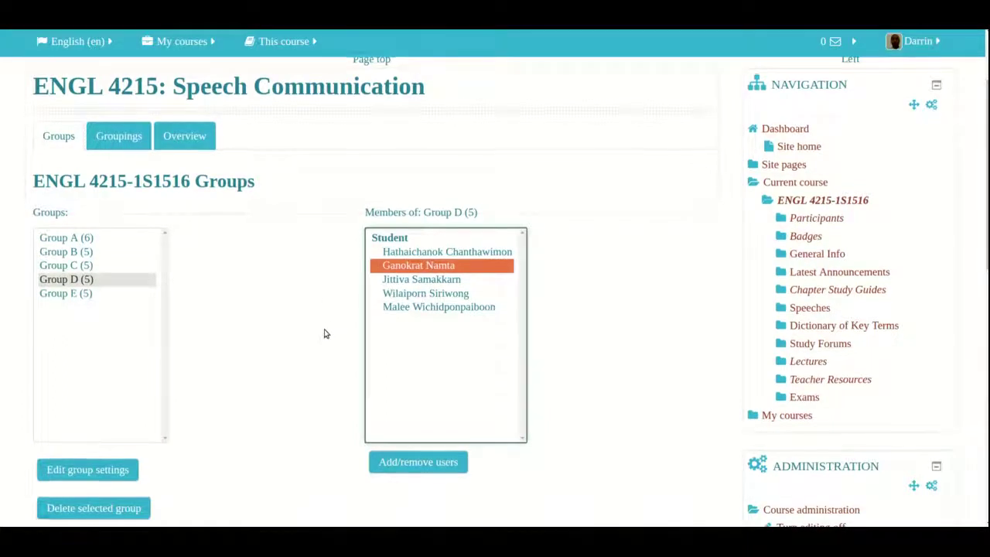
{"action": "scroll", "coordinate": [323, 333], "scroll_direction": "down", "scroll_amount": 3}
{"action": "scroll", "coordinate": [323, 333], "scroll_direction": "up", "scroll_amount": 1}
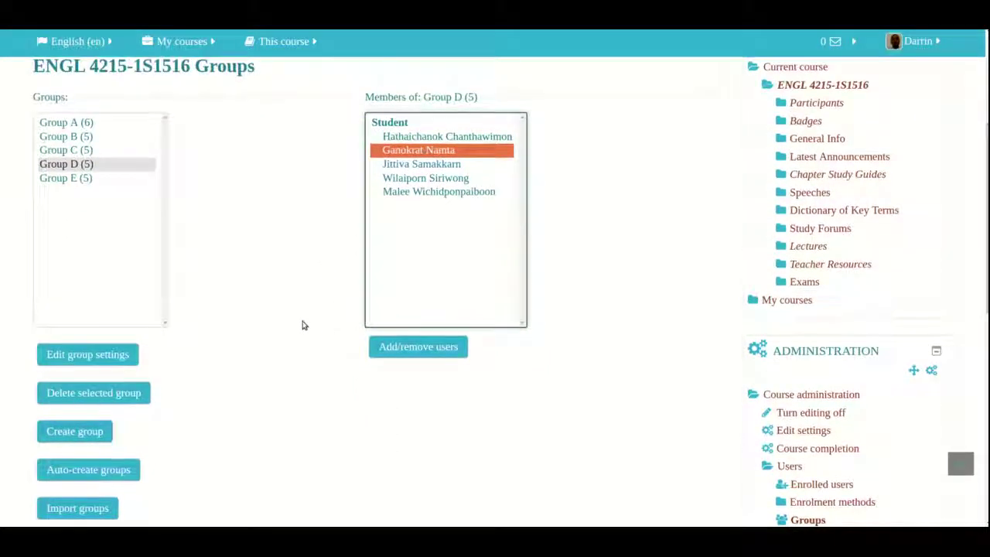
Step: Select all the groups from Group A through Group E in the course's groups list
{"action": "left_click", "coordinate": [70, 180]}
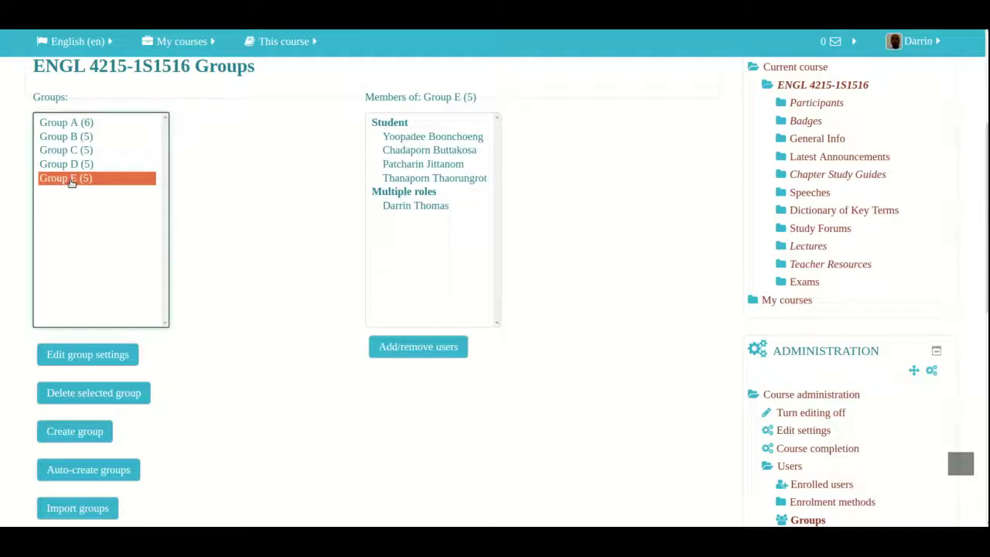
{"action": "key", "text": "shift+Up"}
{"action": "key", "text": "shift+Up"}
{"action": "key", "text": "shift+Up"}
{"action": "key", "text": "shift+Up"}
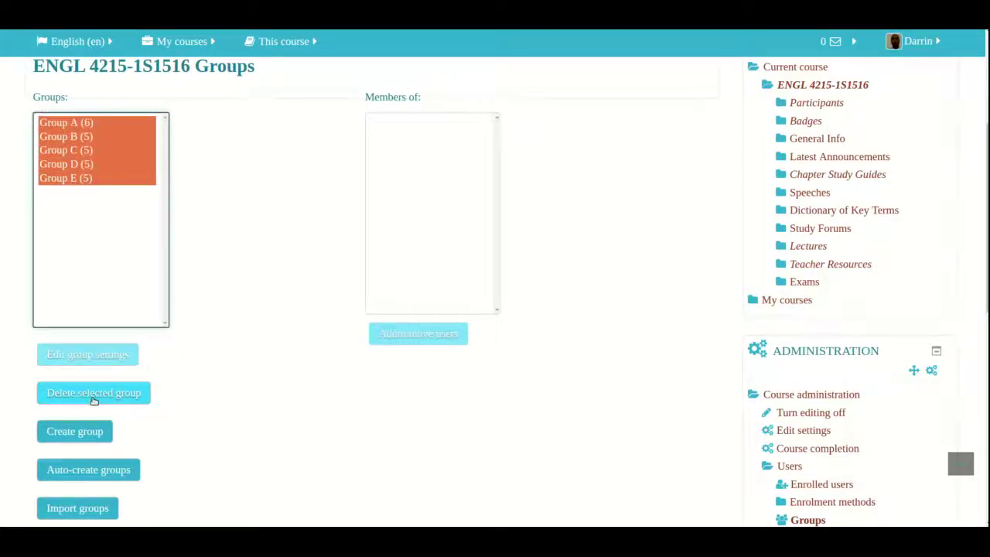
{"action": "scroll", "coordinate": [94, 399], "scroll_direction": "down", "scroll_amount": 2}
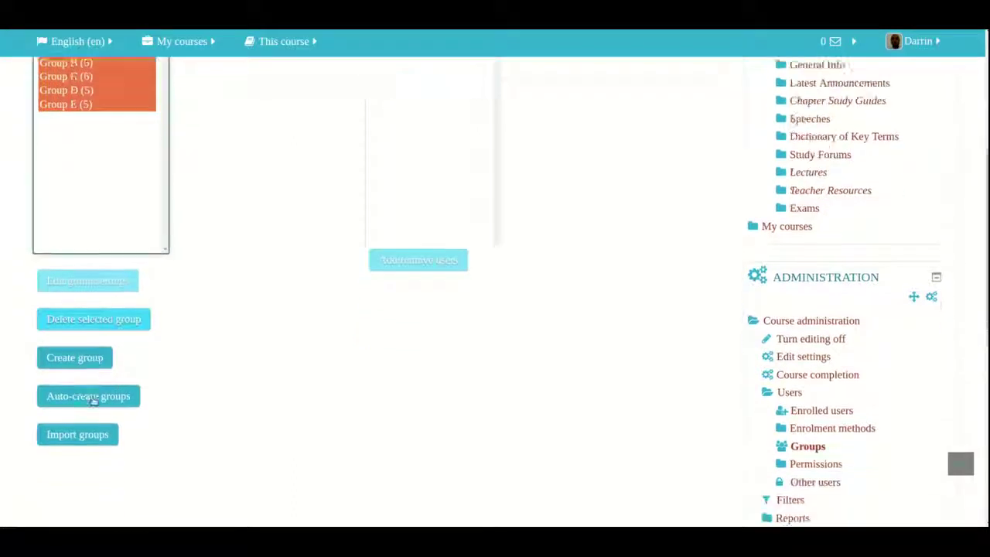